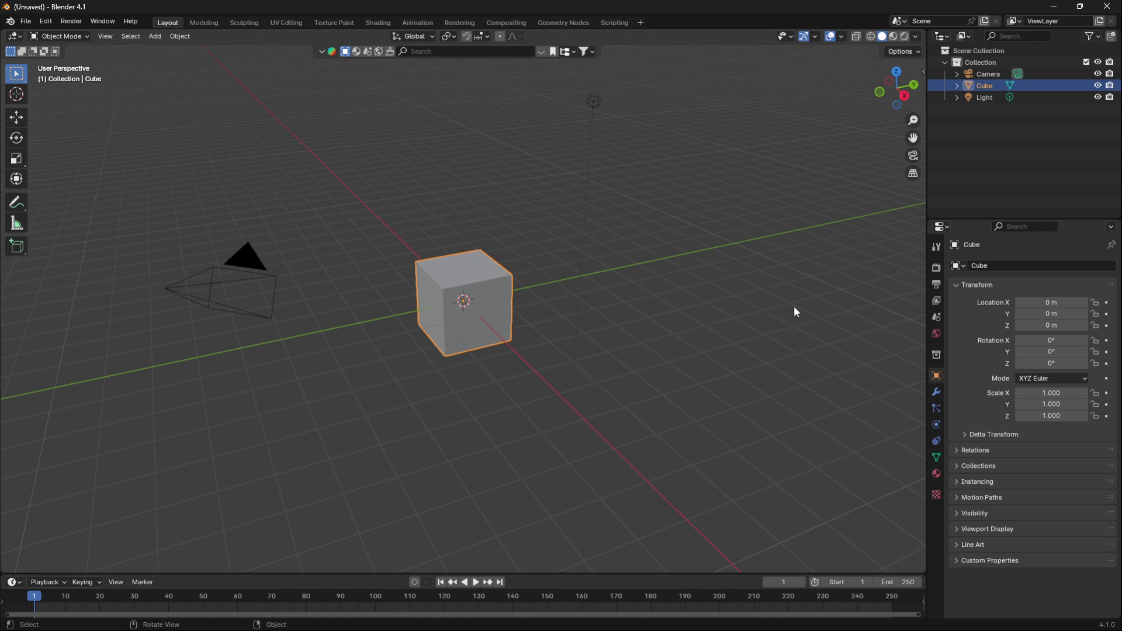
- Delete the default cube, camera and light, then add a plane scaled by 5
key("a")
key("Delete")
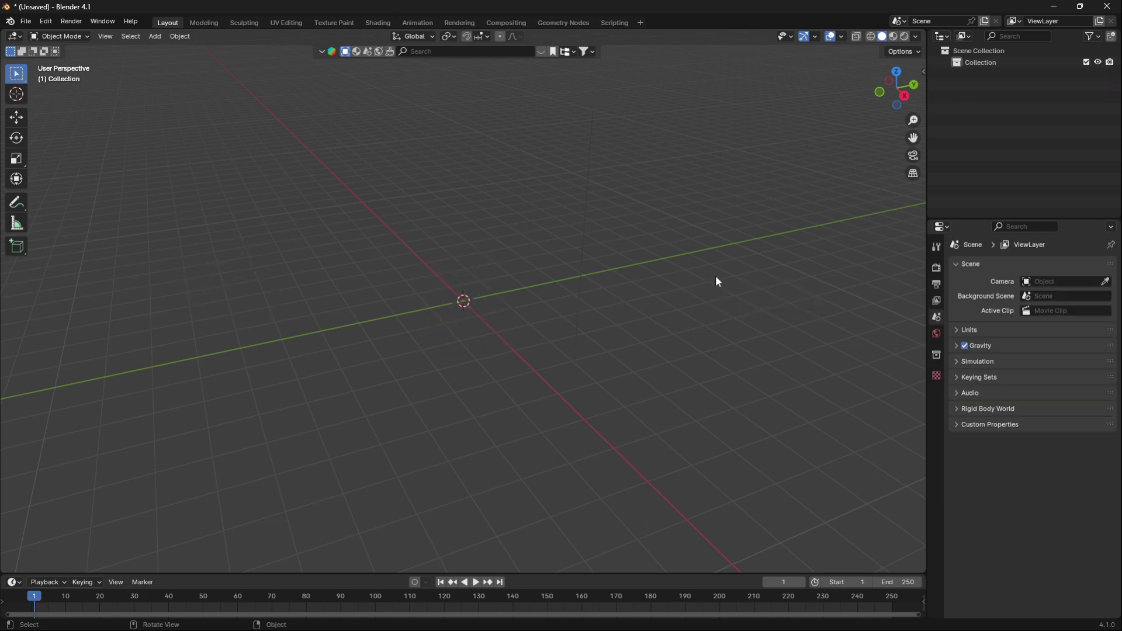
key("shift+a")
mouse_move(675, 269)
left_click(768, 271)
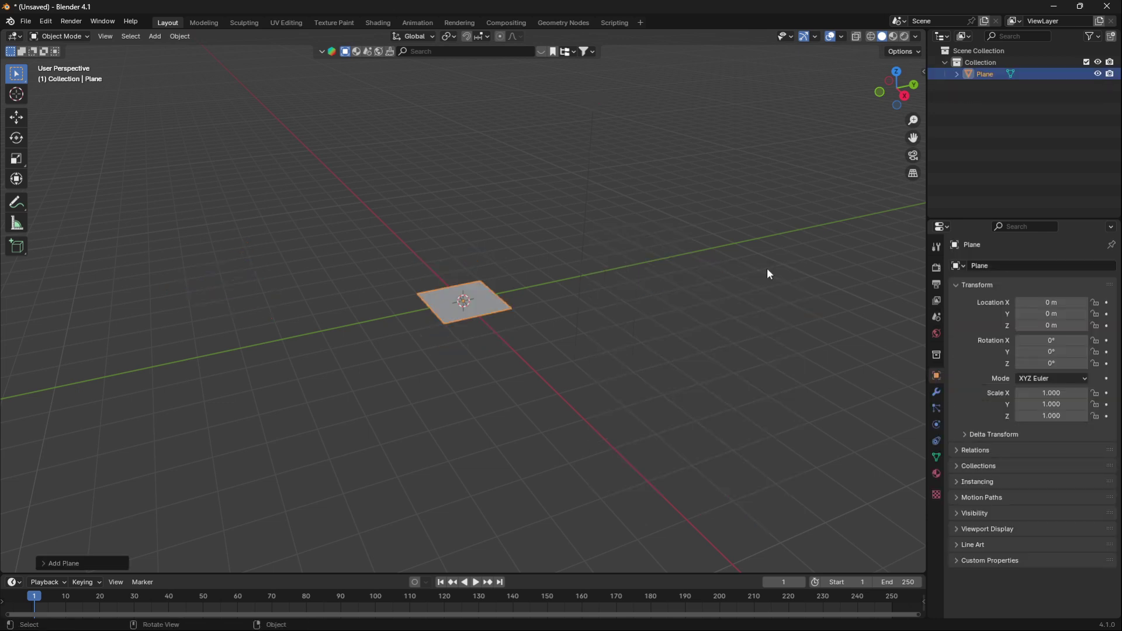
type("s5")
key("Return")
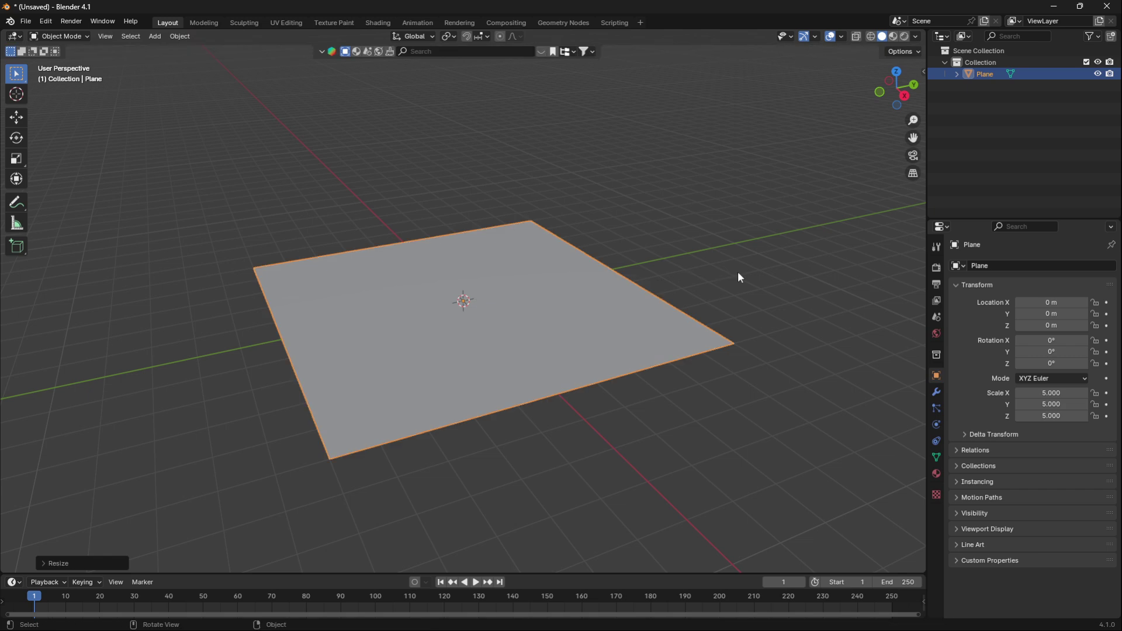
- Add a particle system to the plane and set its Gravity field weight to 0
left_click(937, 408)
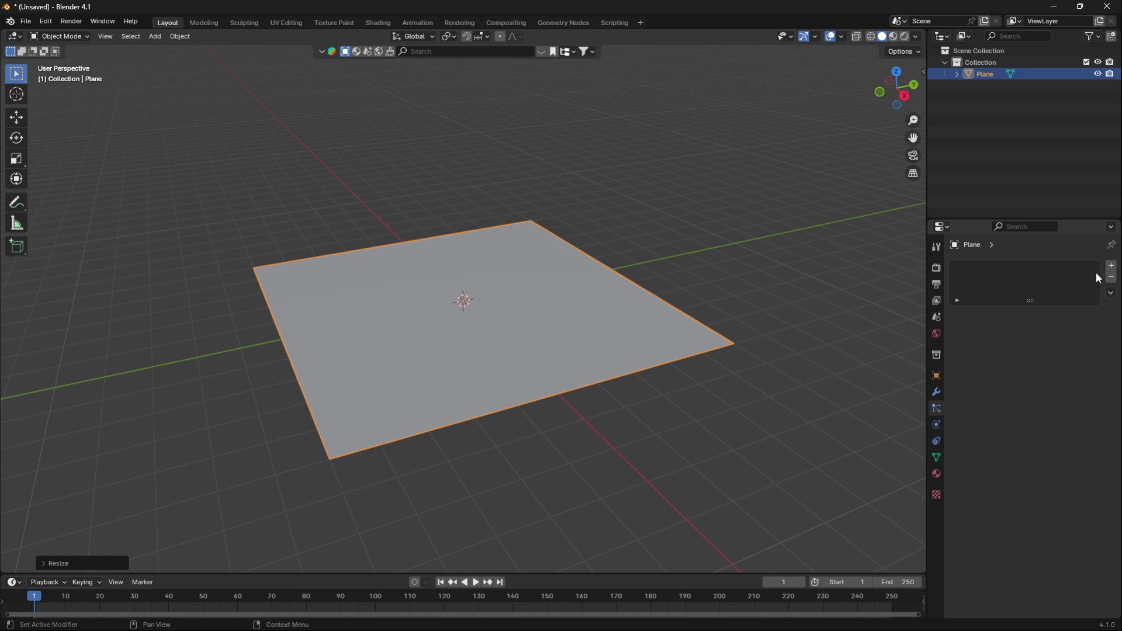
left_click(1111, 265)
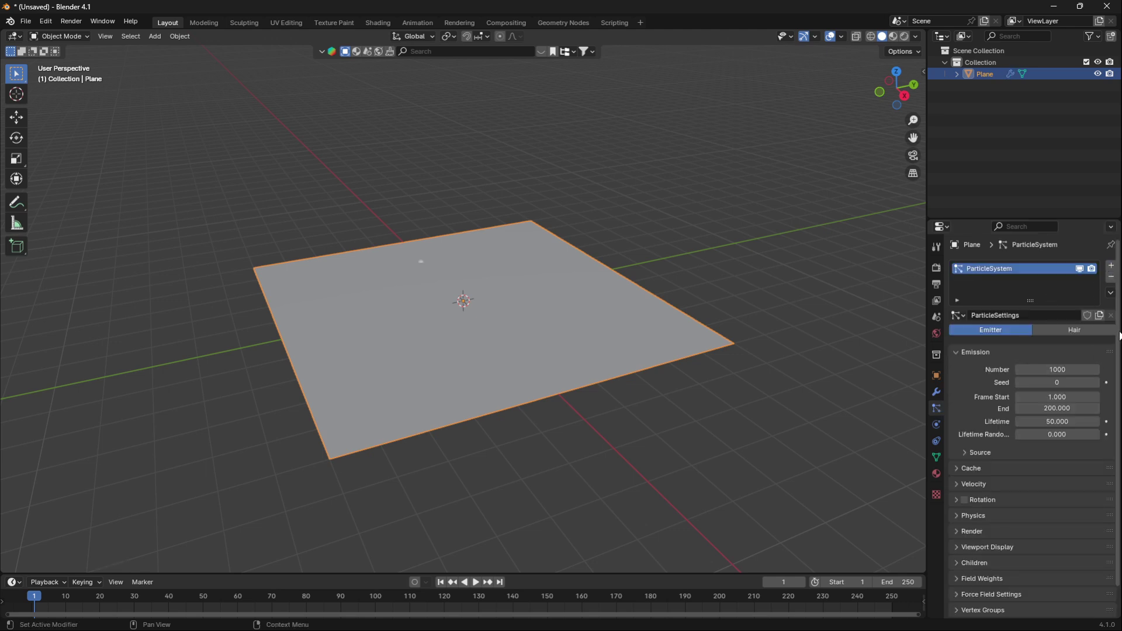
scroll(1120, 447, "down", 1)
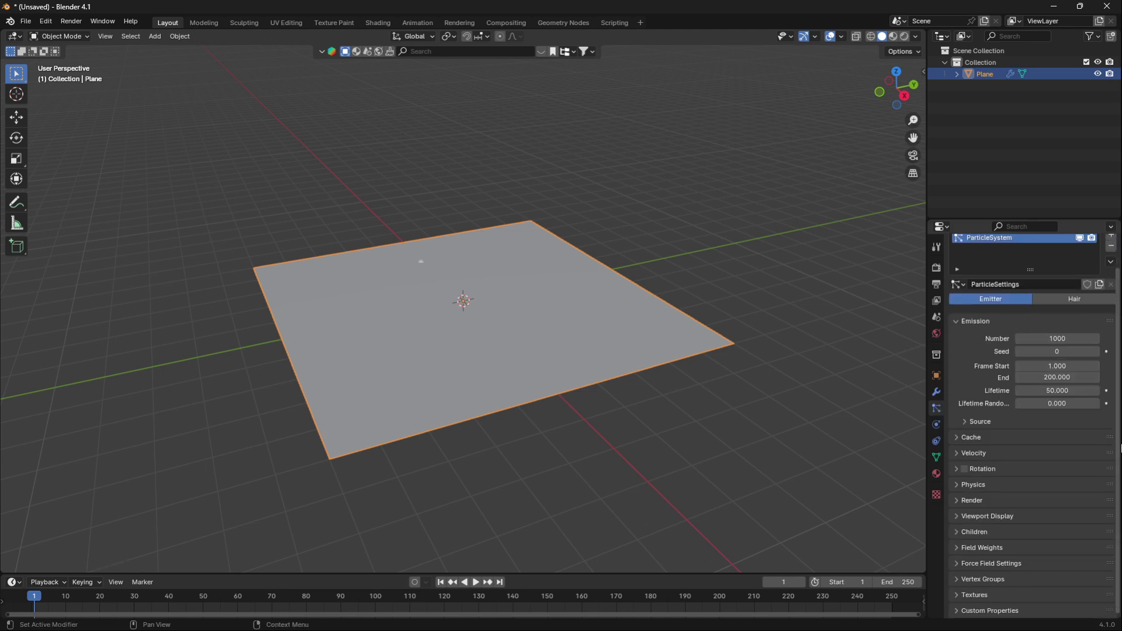
left_click(959, 552)
left_click_drag(1095, 578, 1005, 576)
- Play the animation to preview the particles, then return to the first frame
middle_click_drag(623, 366, 605, 339)
key("space")
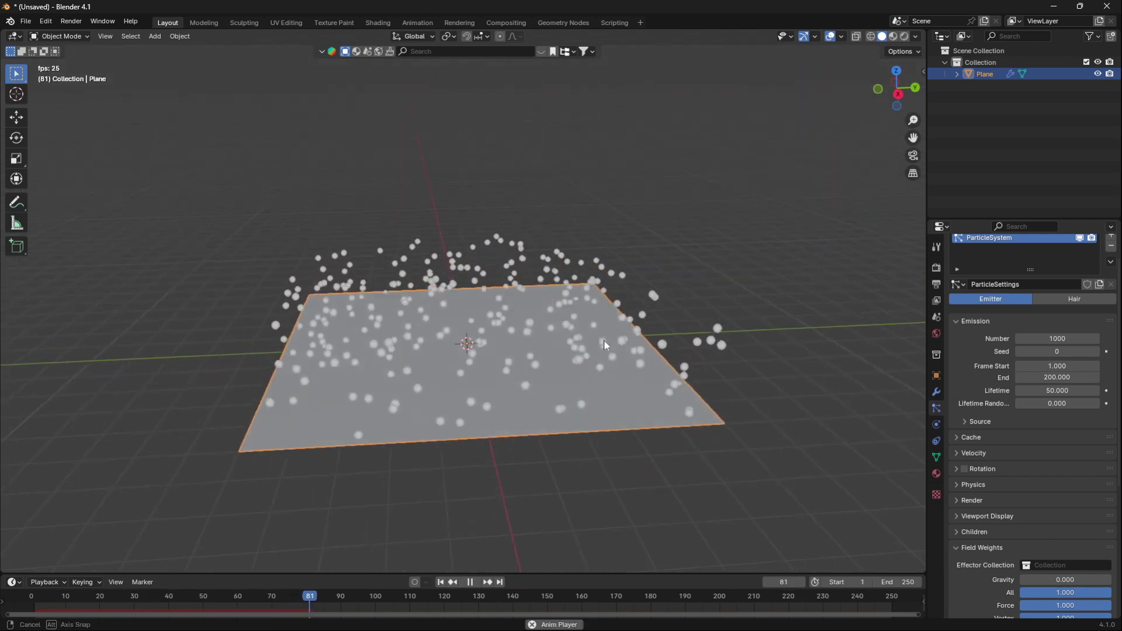
key("space")
key("shift+Left")
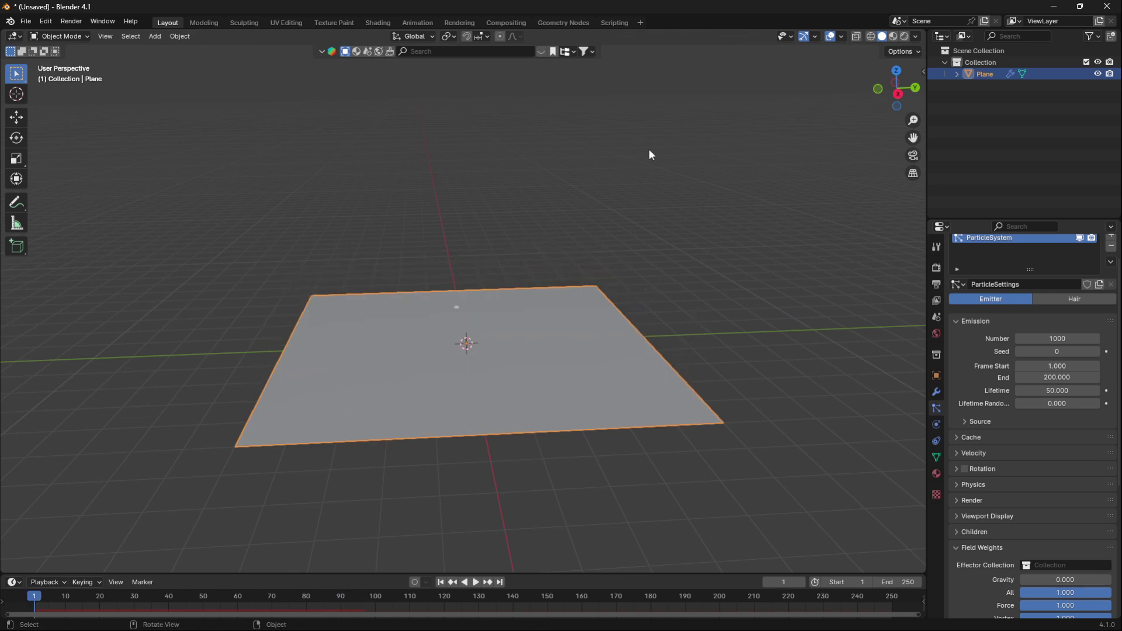
scroll(1117, 401, "up", 1)
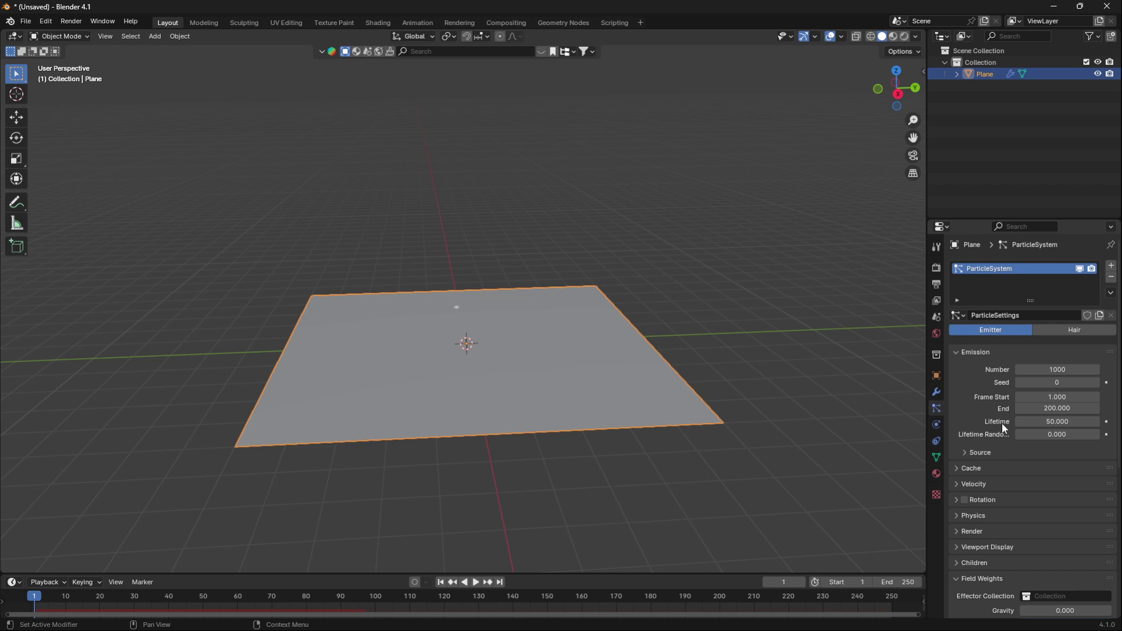
- Enlarge the timeline area and set the animation End frame to 500
left_click_drag(638, 575, 647, 452)
left_click(906, 460)
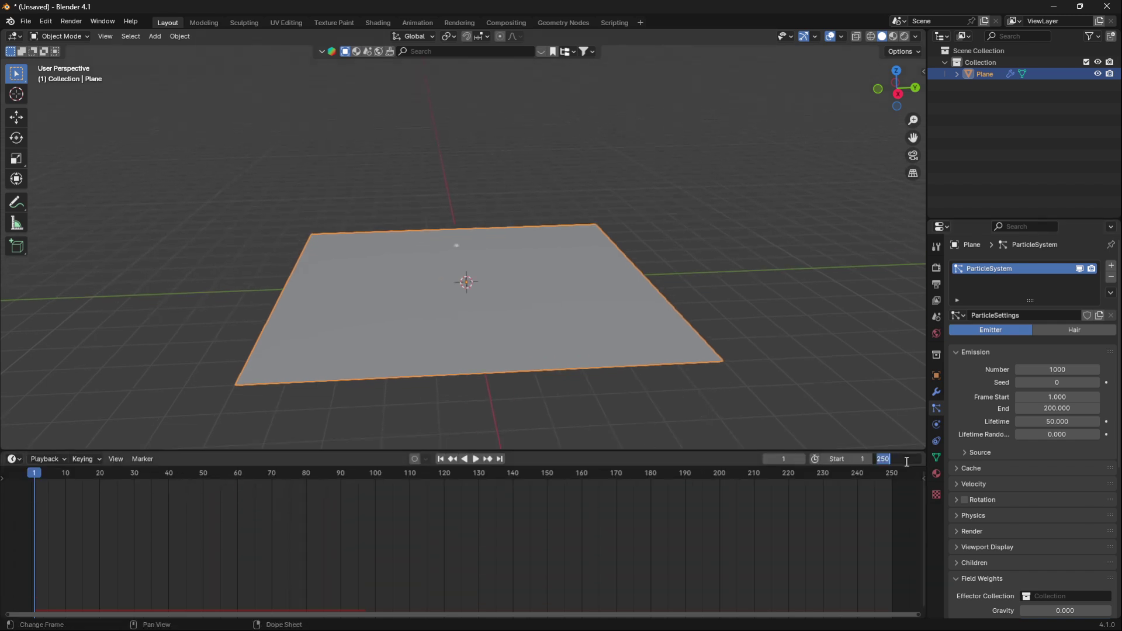
key("BackSpace")
type("500")
key("Return")
- Toggle the timeline between frame numbers and timecode, ending on timecode display
scroll(784, 530, "down", 2)
scroll(777, 528, "down", 5)
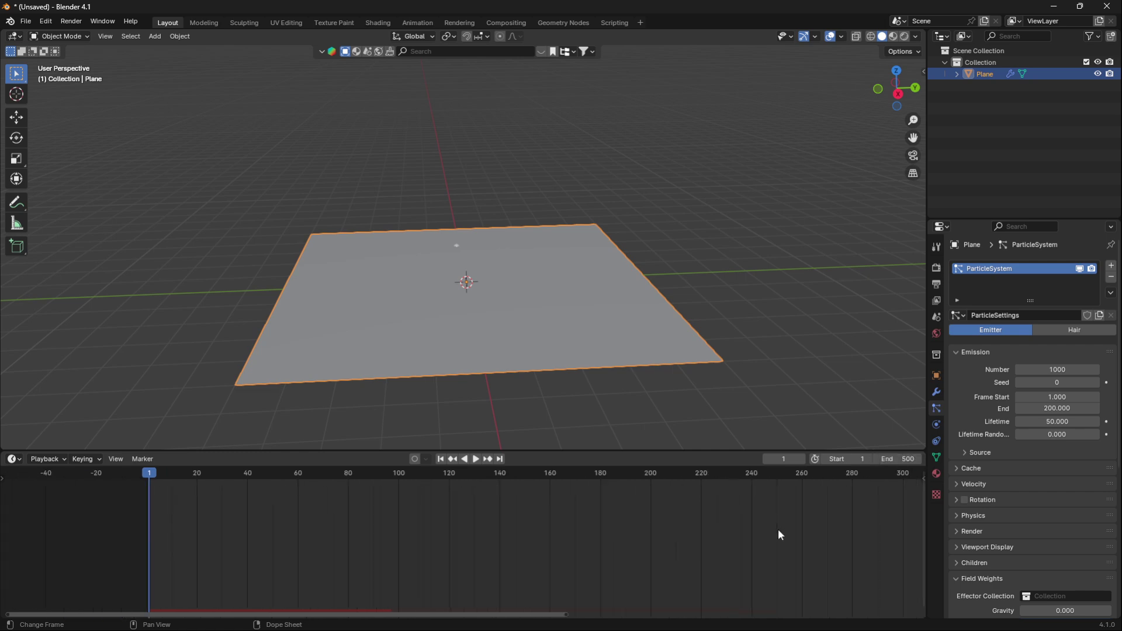
scroll(778, 528, "down", 2)
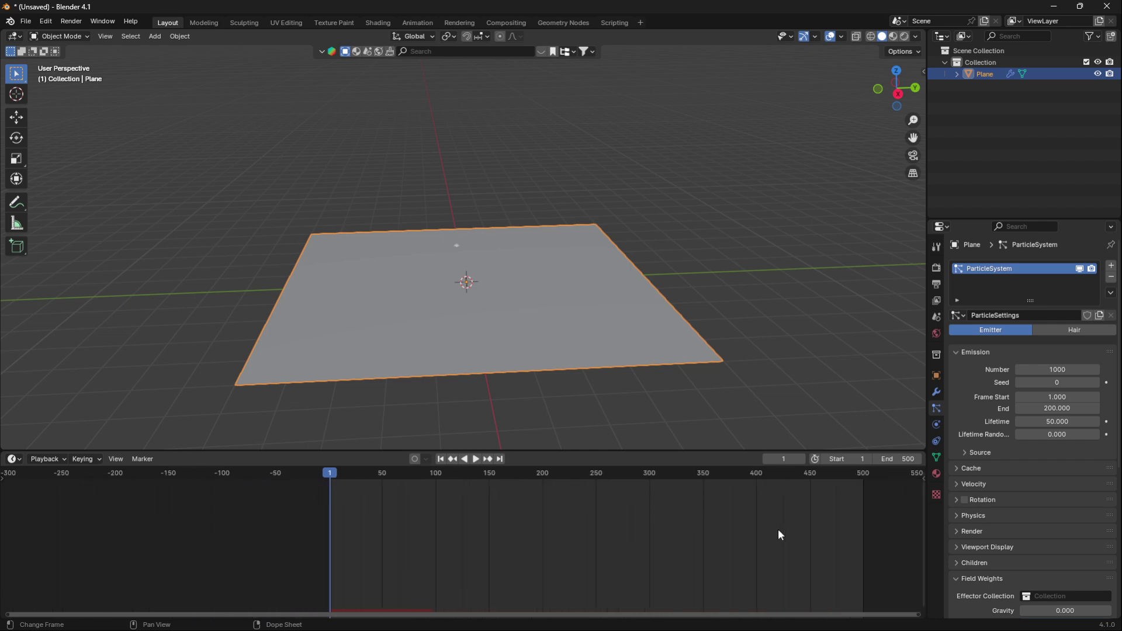
key("ctrl+t")
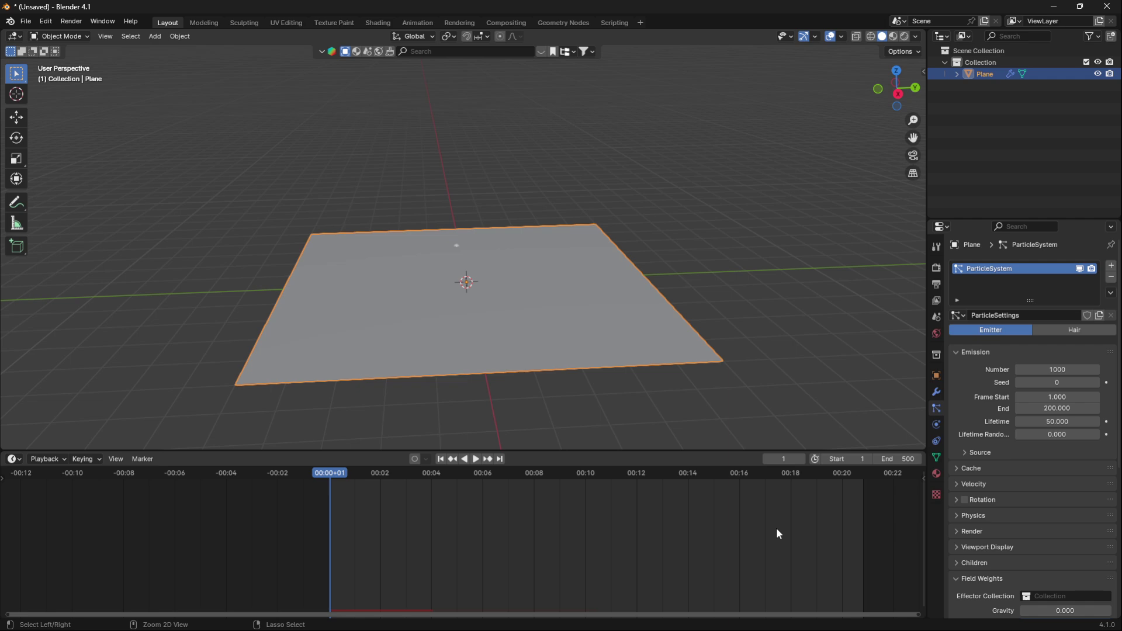
key("ctrl+t")
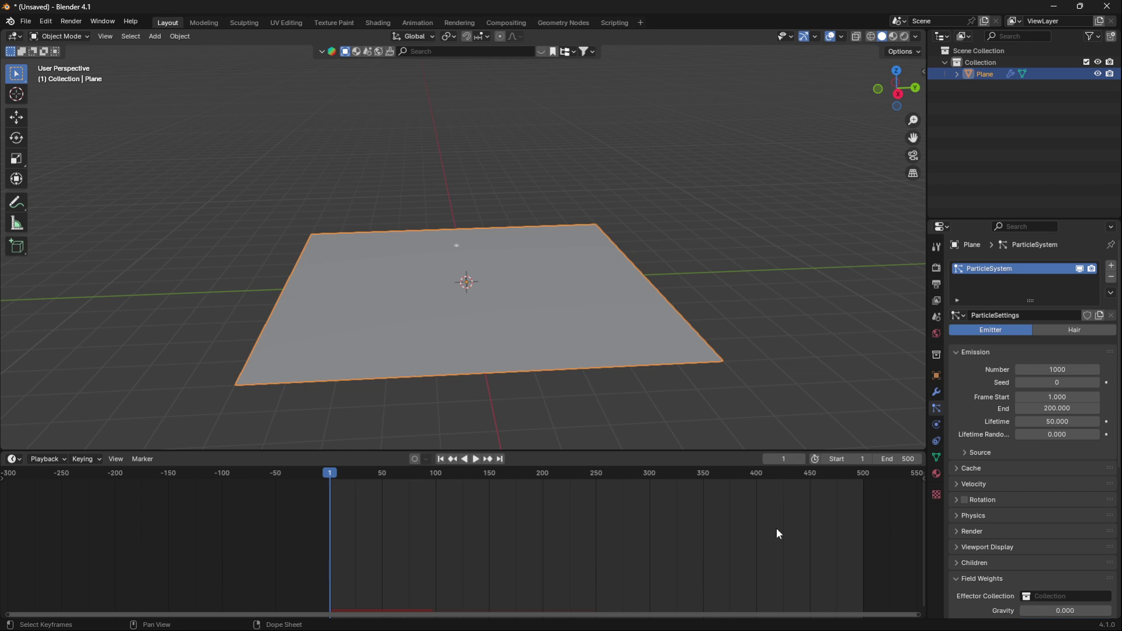
key("ctrl+t")
key("ctrl+t")
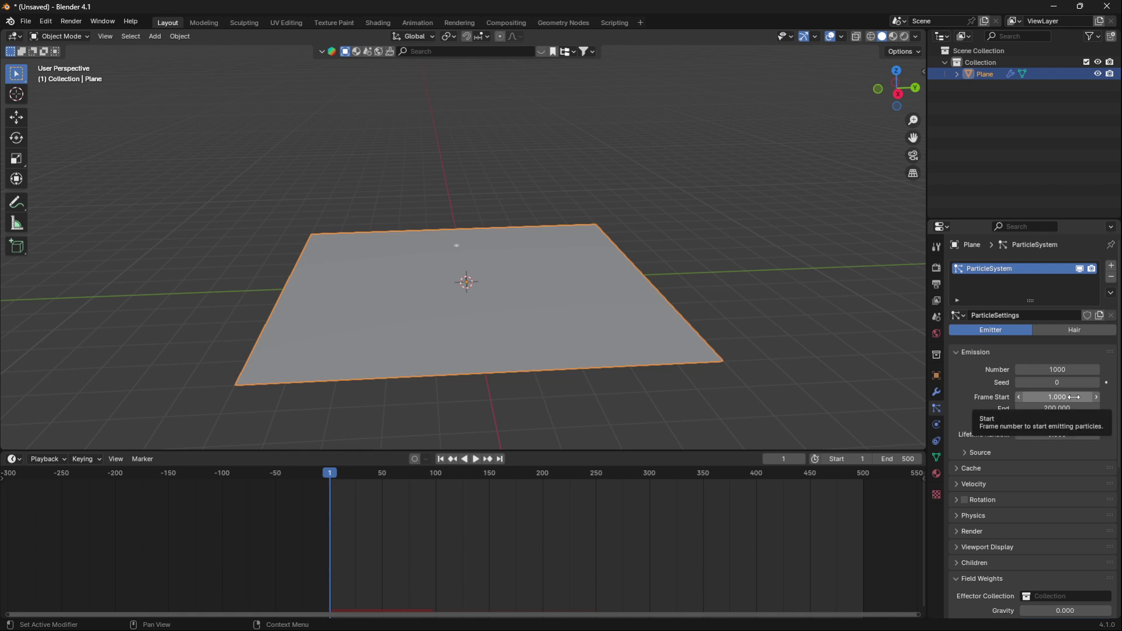
- Set the particle emission Frame Start to -250
scroll(642, 553, "down", 3)
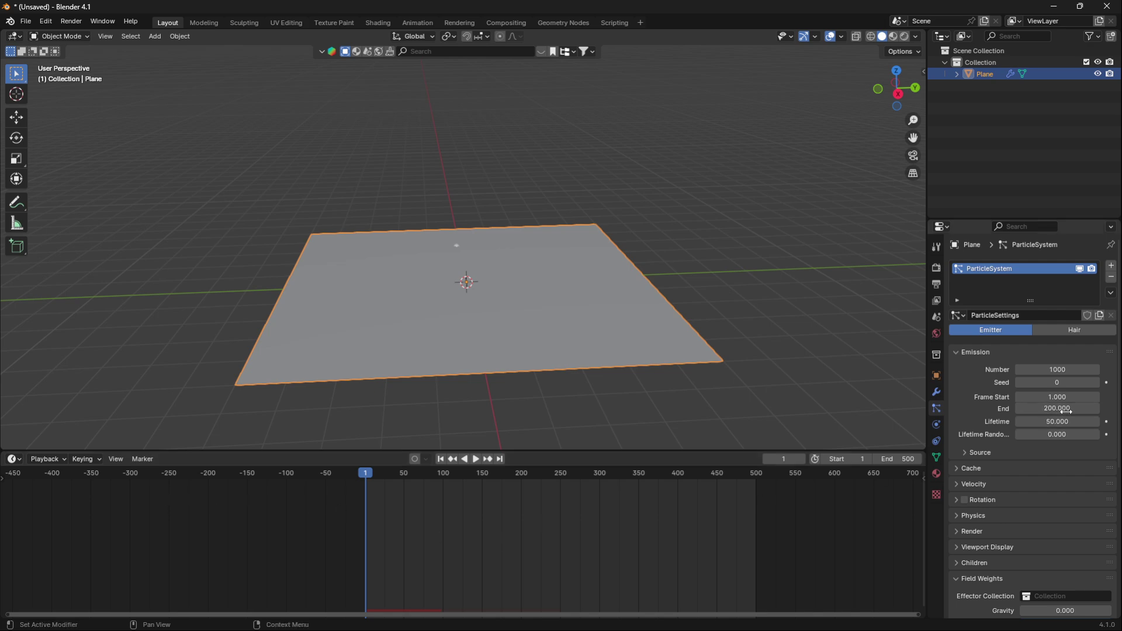
left_click(1100, 396)
key("BackSpace")
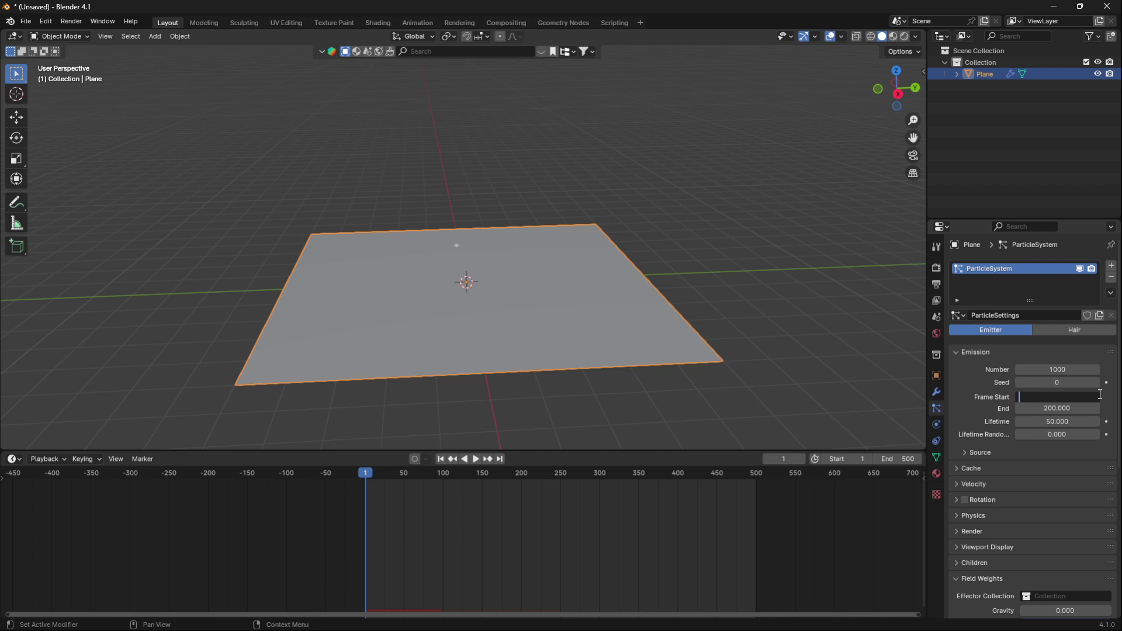
type("-250")
key("Return")
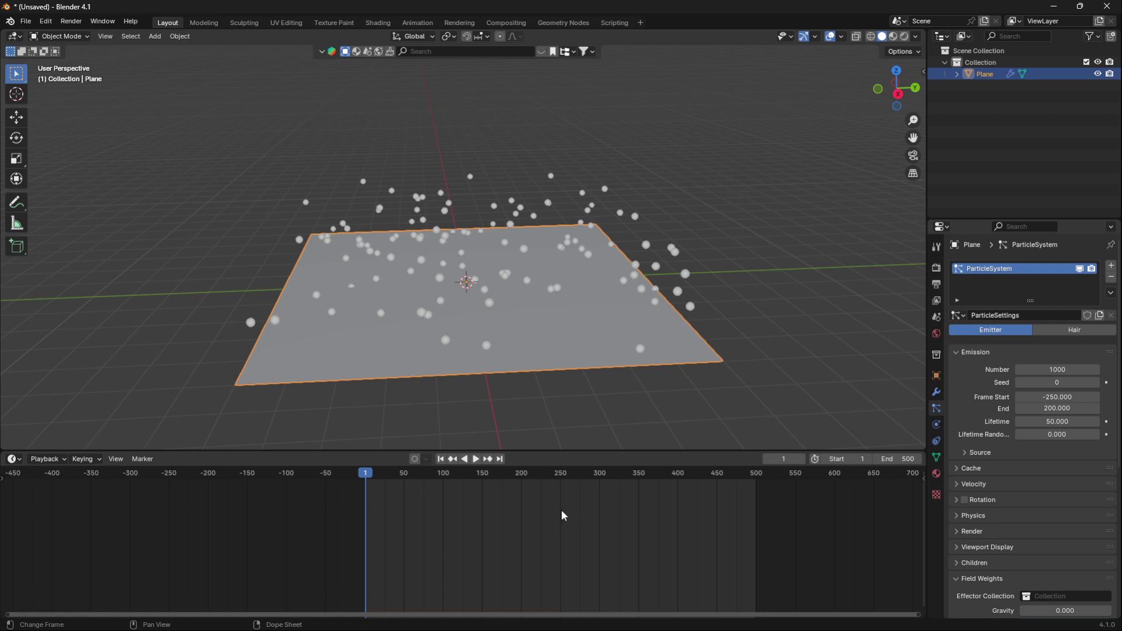
- Set the emission Frame End to 250 and the particle Lifetime to 250
double_click(1058, 408)
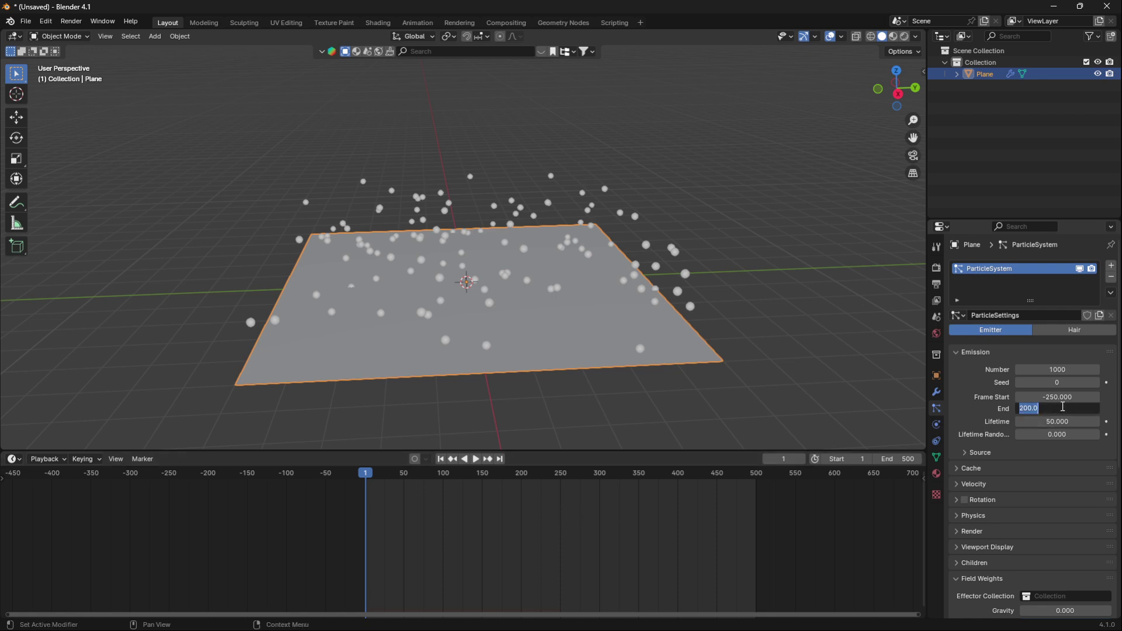
key("BackSpace")
type("250")
key("Return")
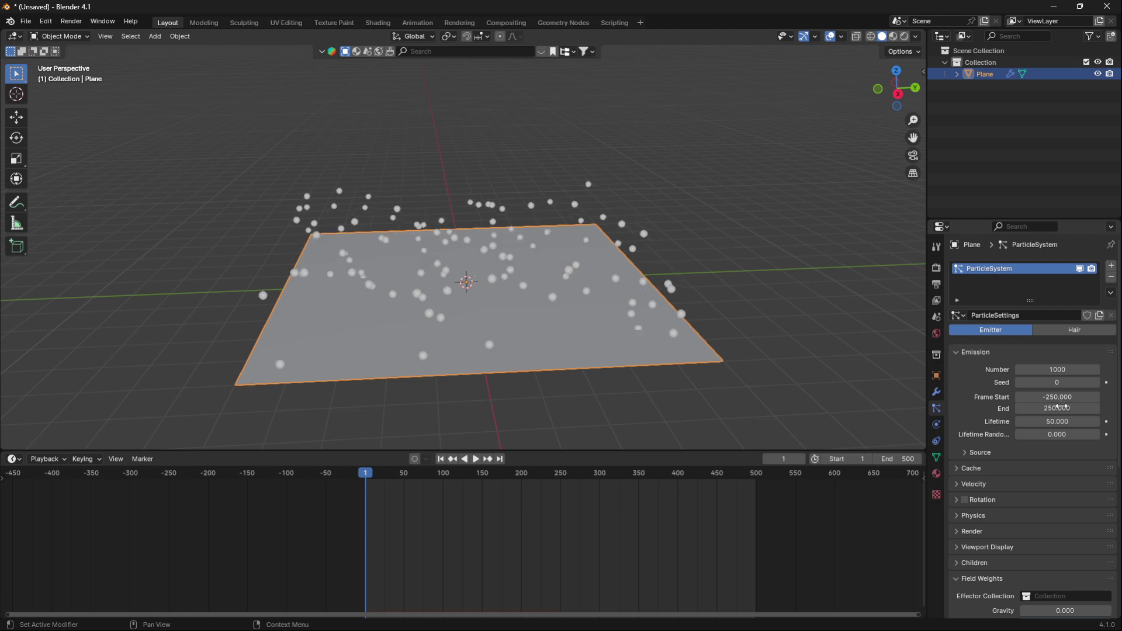
double_click(1055, 422)
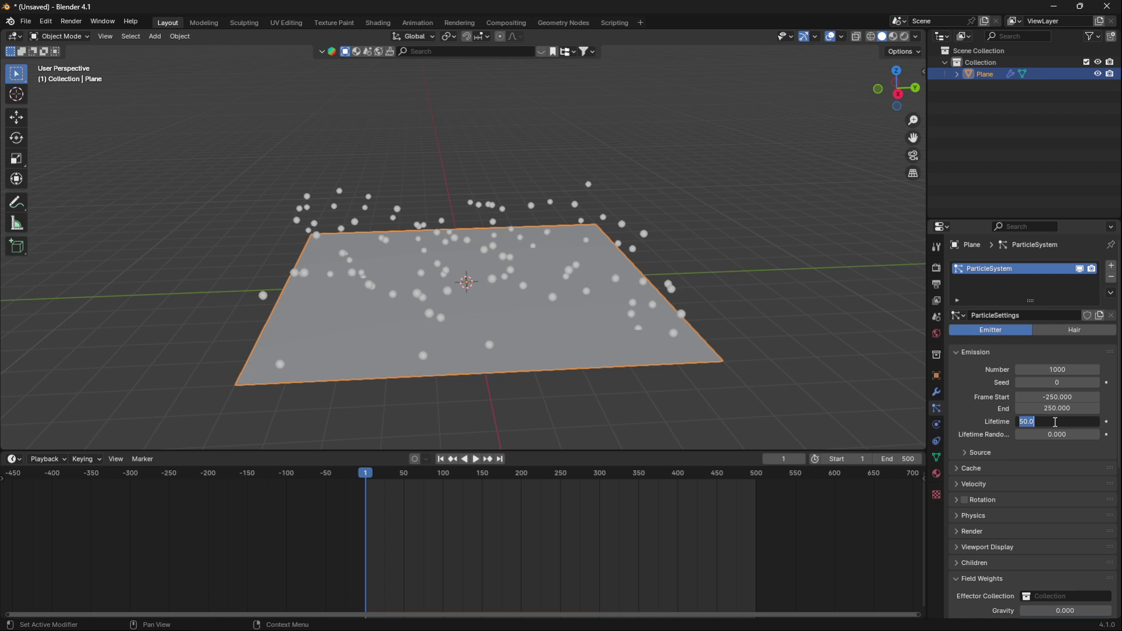
key("BackSpace")
type("250")
key("Return")
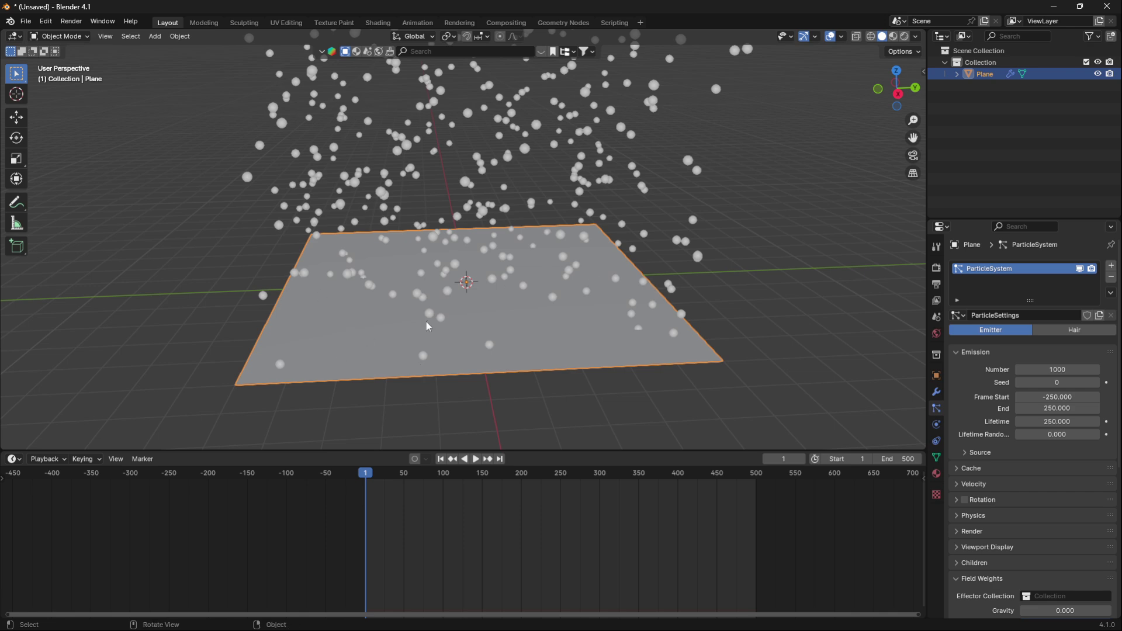
- Play the animation and scrub to about frame 212 to preview the particles
middle_click_drag(490, 282, 504, 346)
scroll(514, 338, "up", 2)
scroll(513, 339, "down", 5)
scroll(507, 308, "up", 1)
key("space")
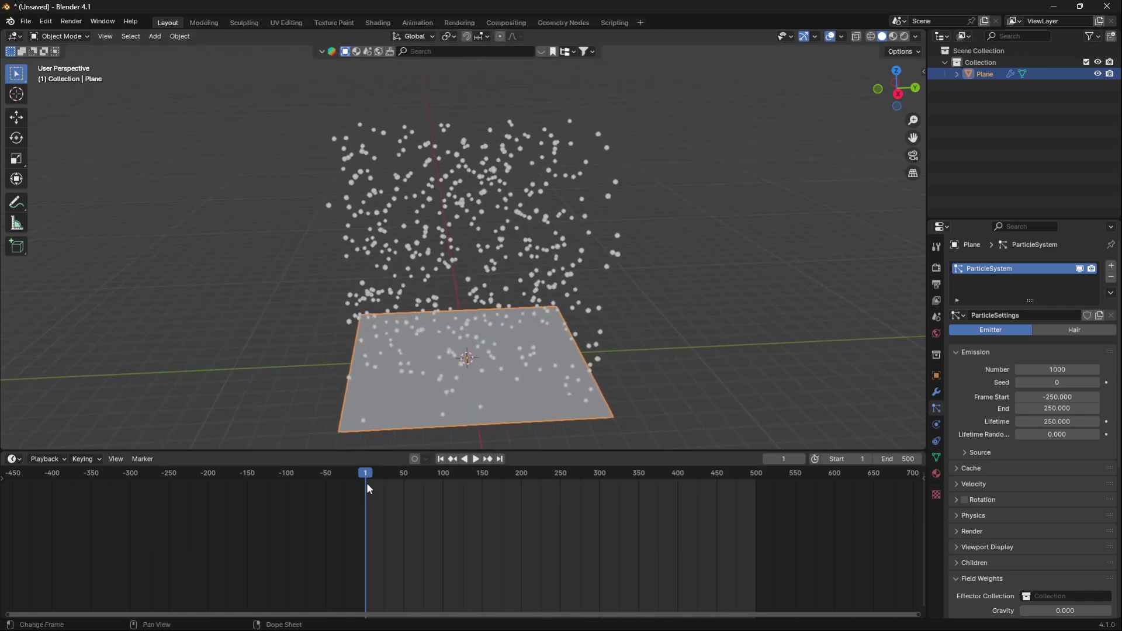
left_click_drag(403, 472, 531, 472)
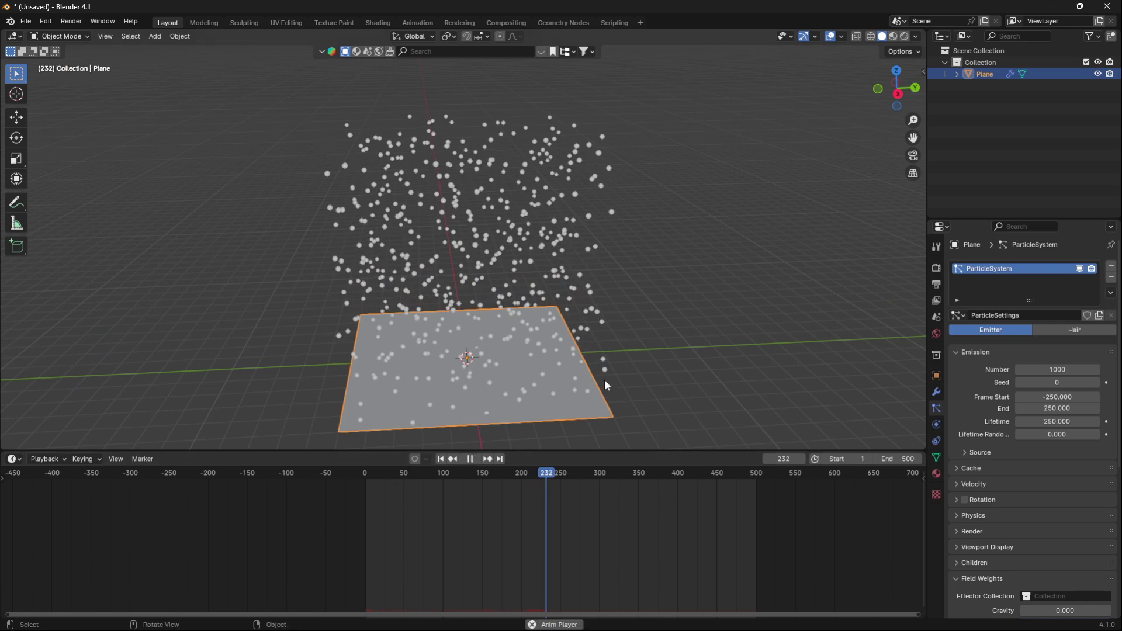
middle_click_drag(517, 381, 479, 354)
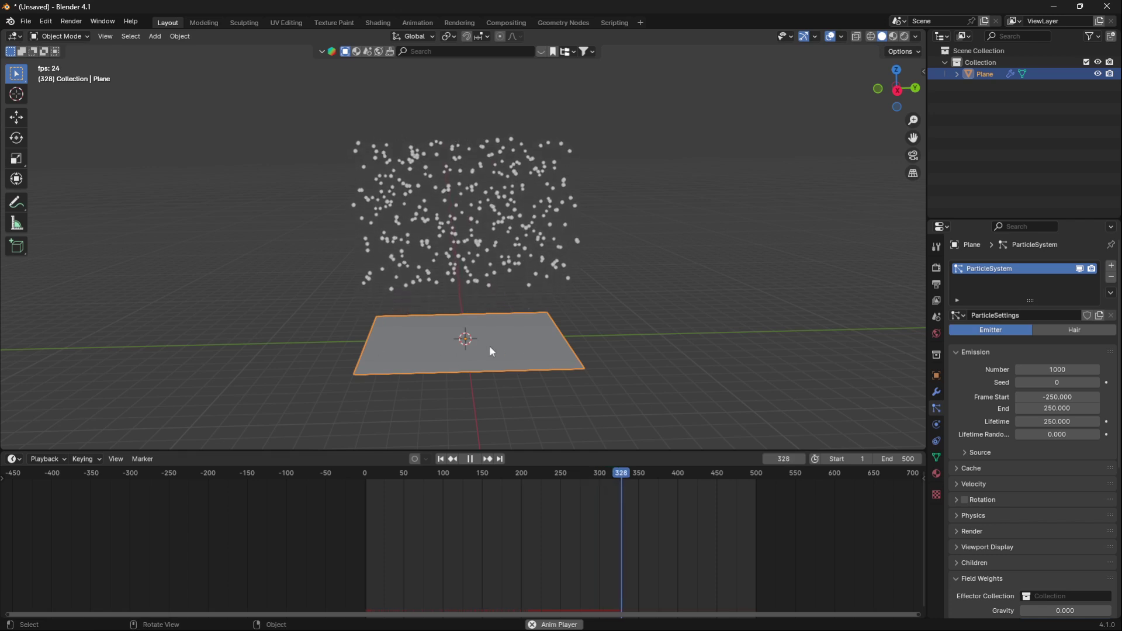
- Stop the preview, check the last frame, and return to frame 1
key("Escape")
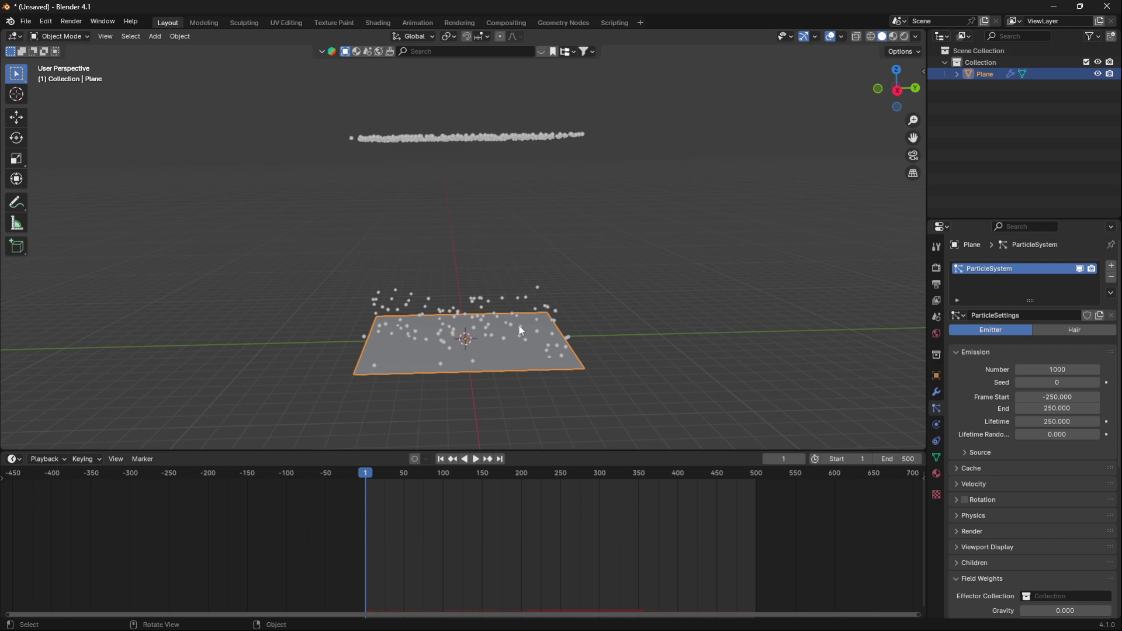
middle_click_drag(474, 201, 485, 230)
key("shift+Right")
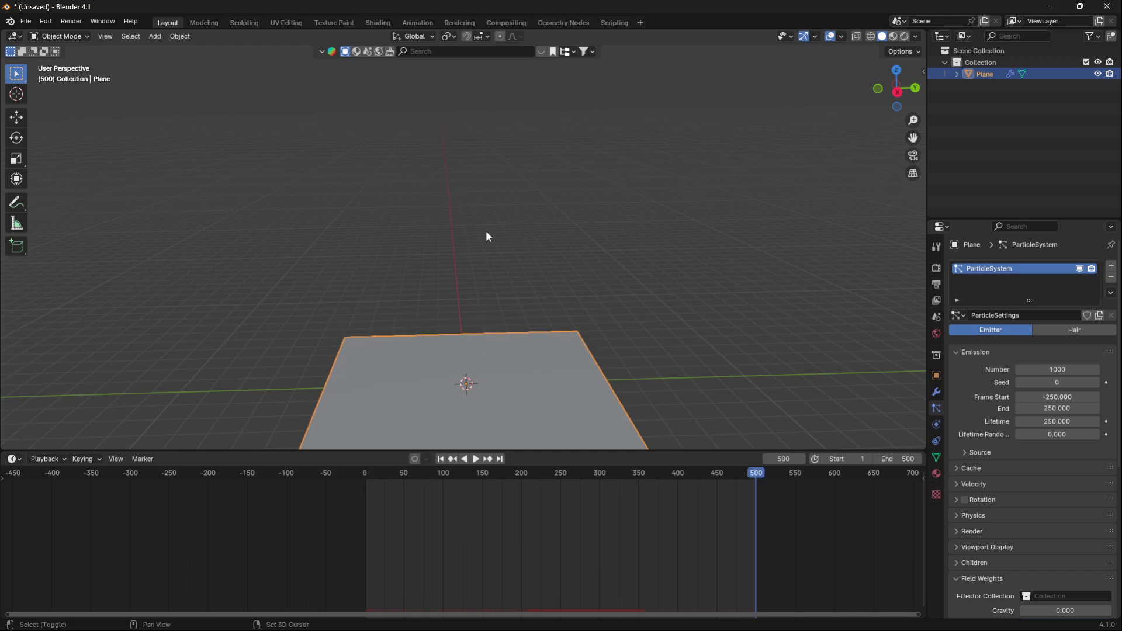
key("shift+Left")
middle_click_drag(389, 121, 491, 220)
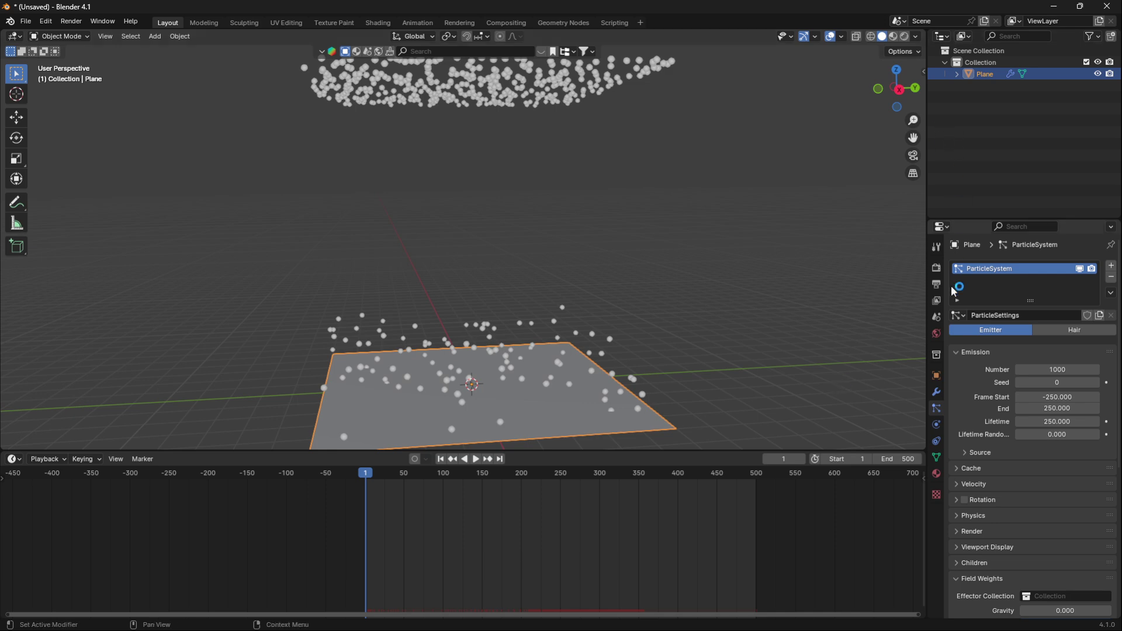
- Lower the Emission Number from 1000 to 999 and dismiss the cleaner popup
left_click(1019, 371)
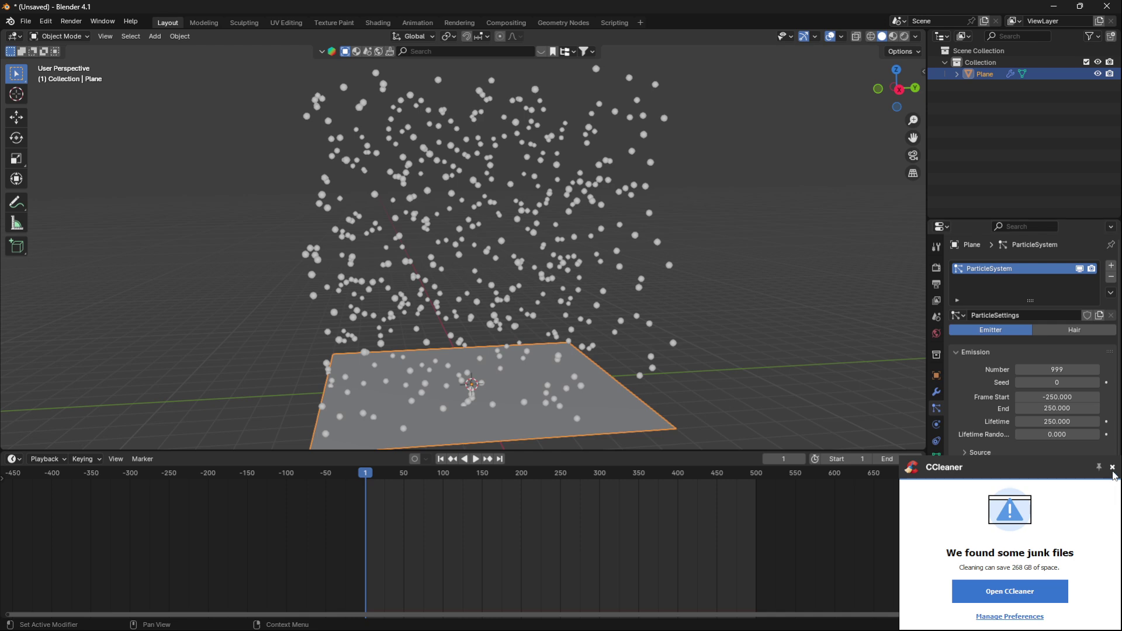
left_click(1112, 467)
middle_click_drag(709, 327, 637, 273)
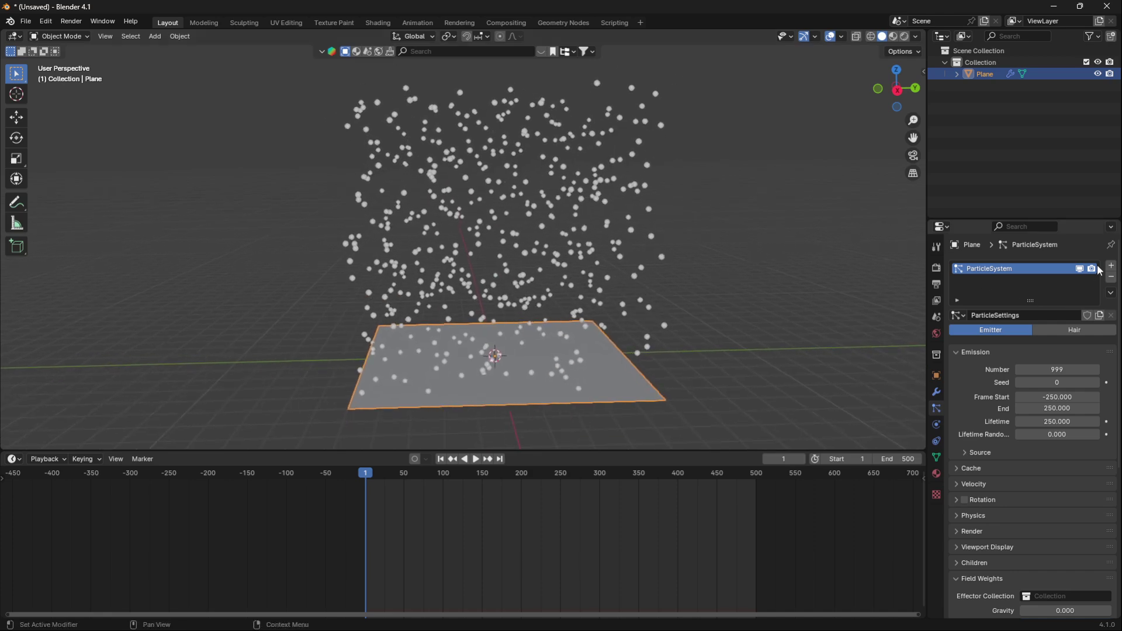
- Duplicate the particle system and give ParticleSystem.001 its own ParticleSettings.001 copy
left_click(1113, 299)
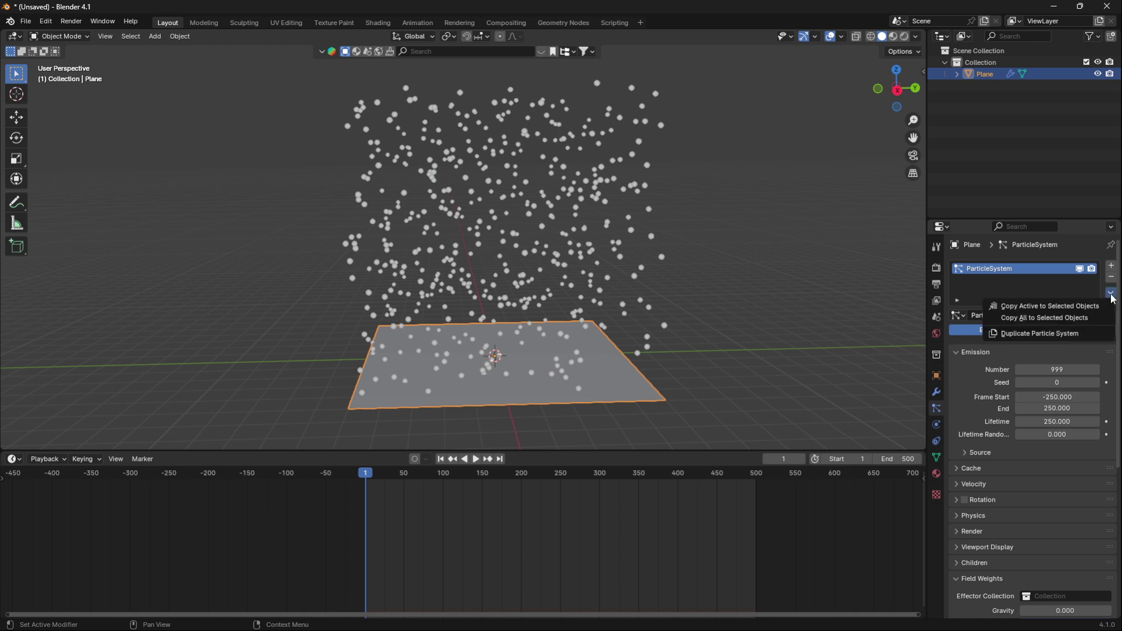
left_click(1062, 333)
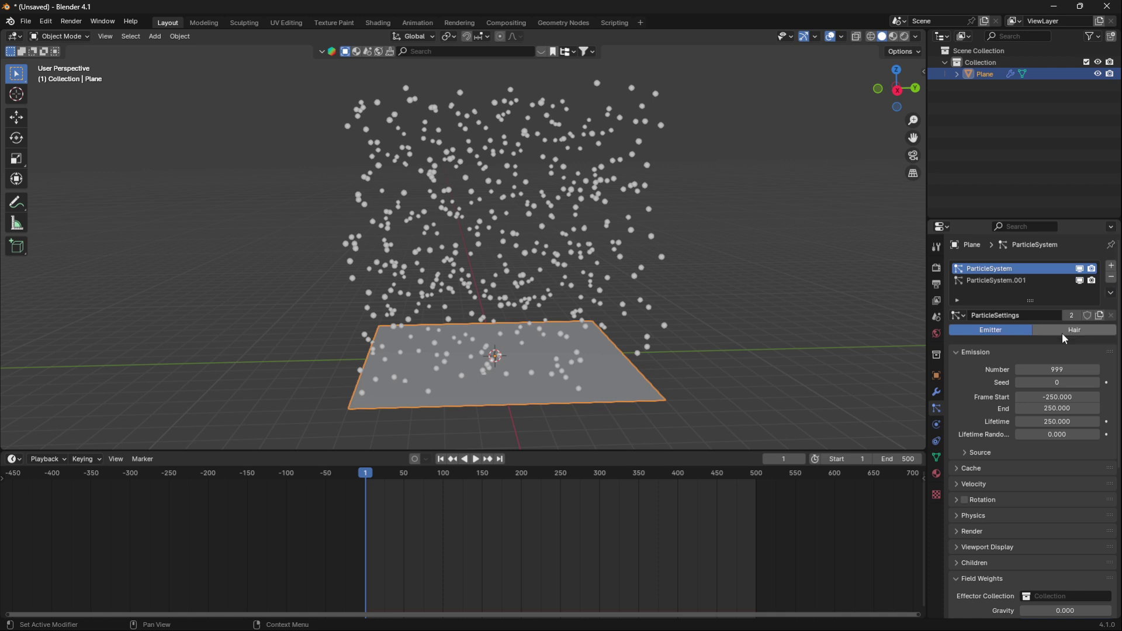
left_click(997, 282)
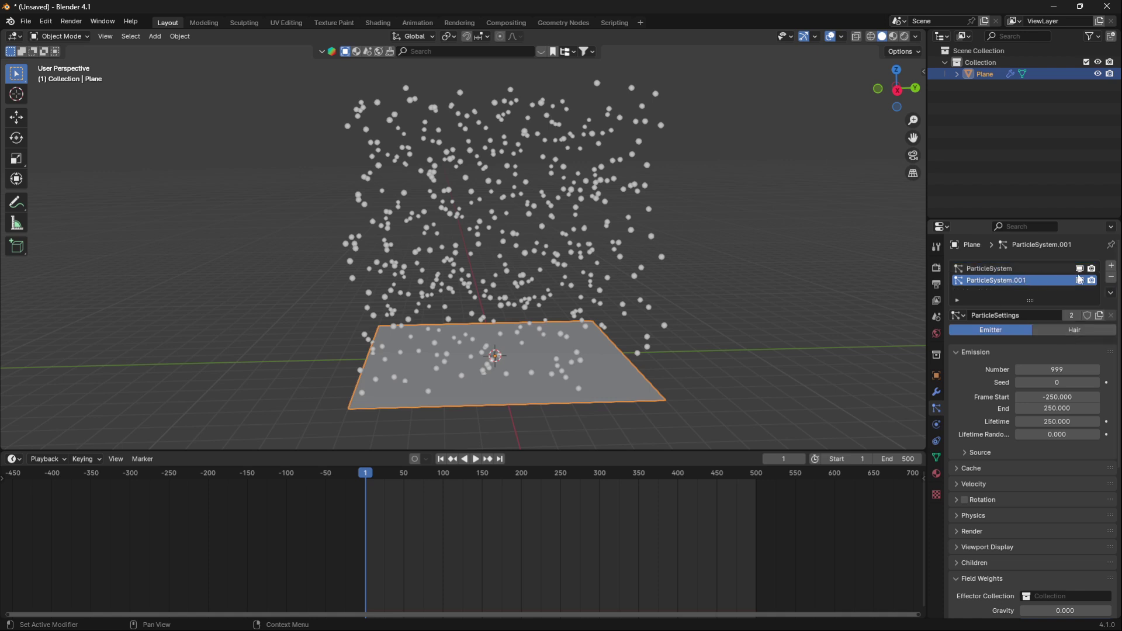
left_click(1099, 316)
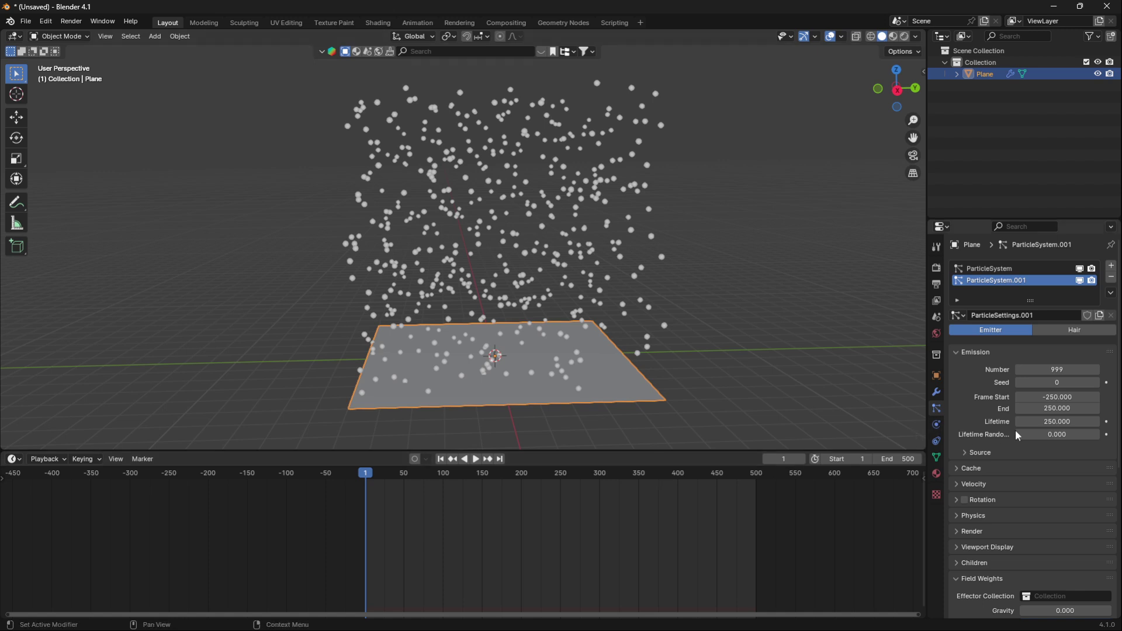
- Set the copy's emission Frame Start to 250 and End to 750, keeping lifetime 250
left_click(1070, 397)
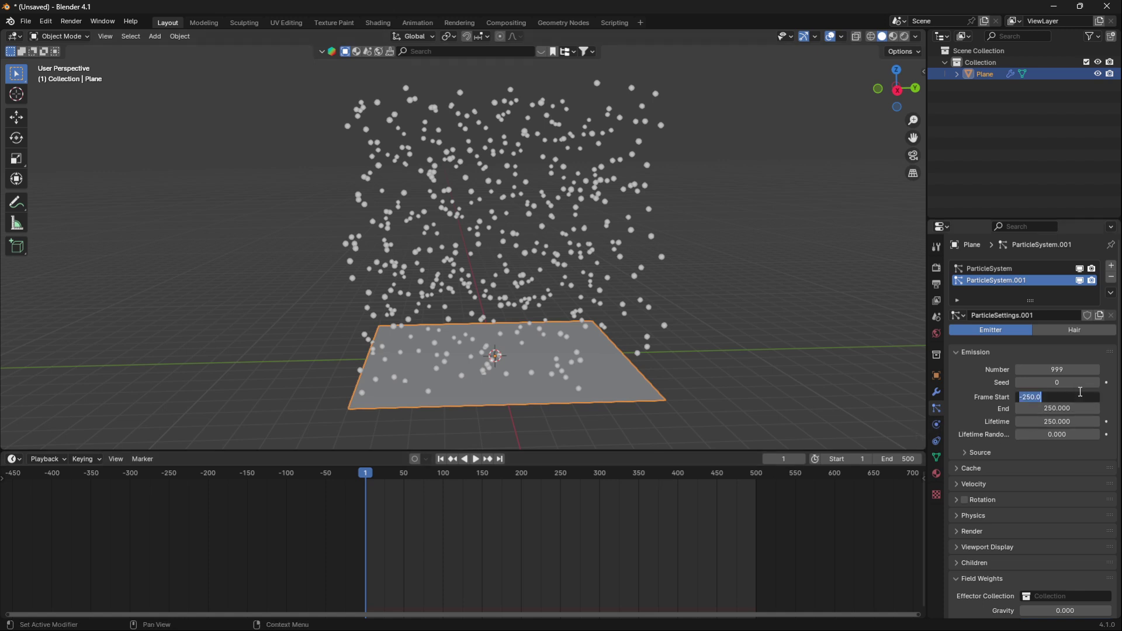
type("250")
key("Return")
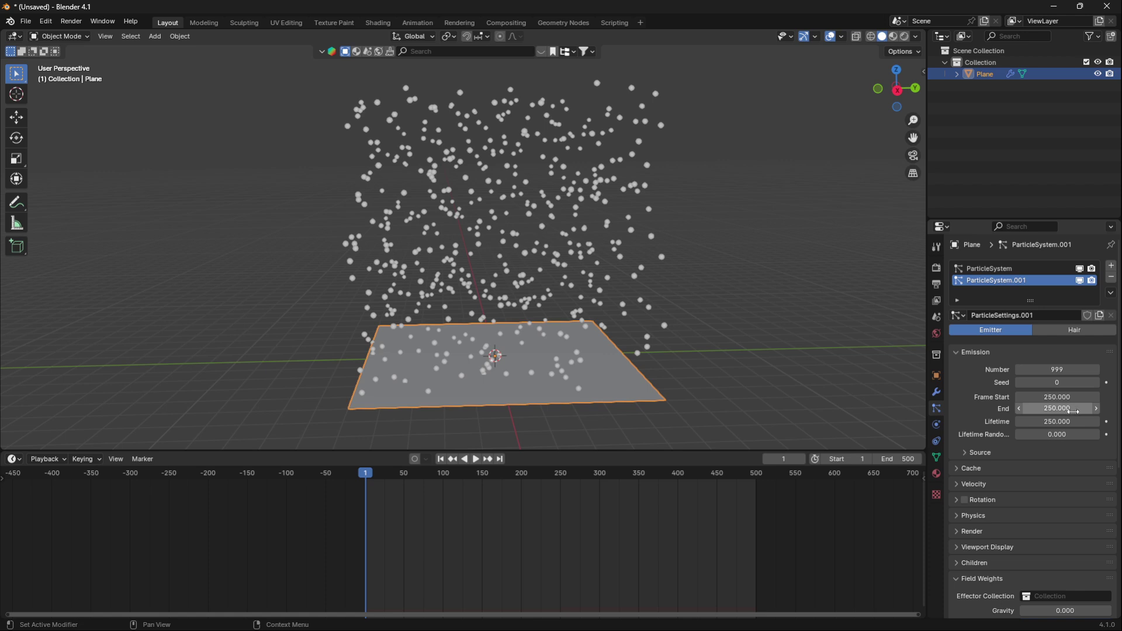
left_click(1073, 411)
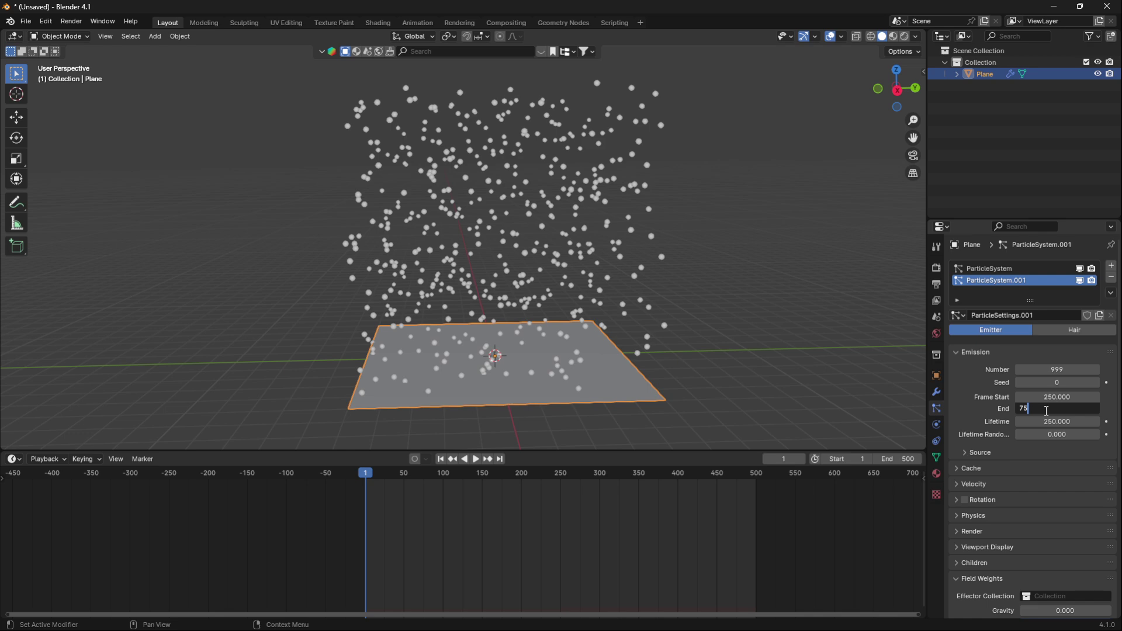
key("Return")
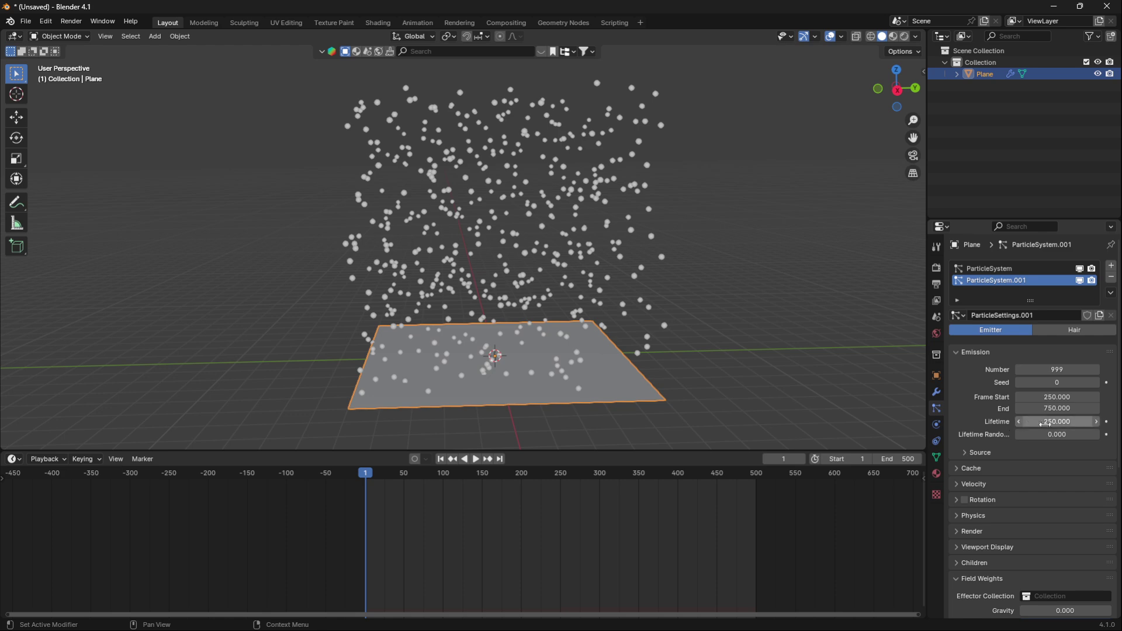
left_click_drag(1044, 423, 1045, 424)
key("Return")
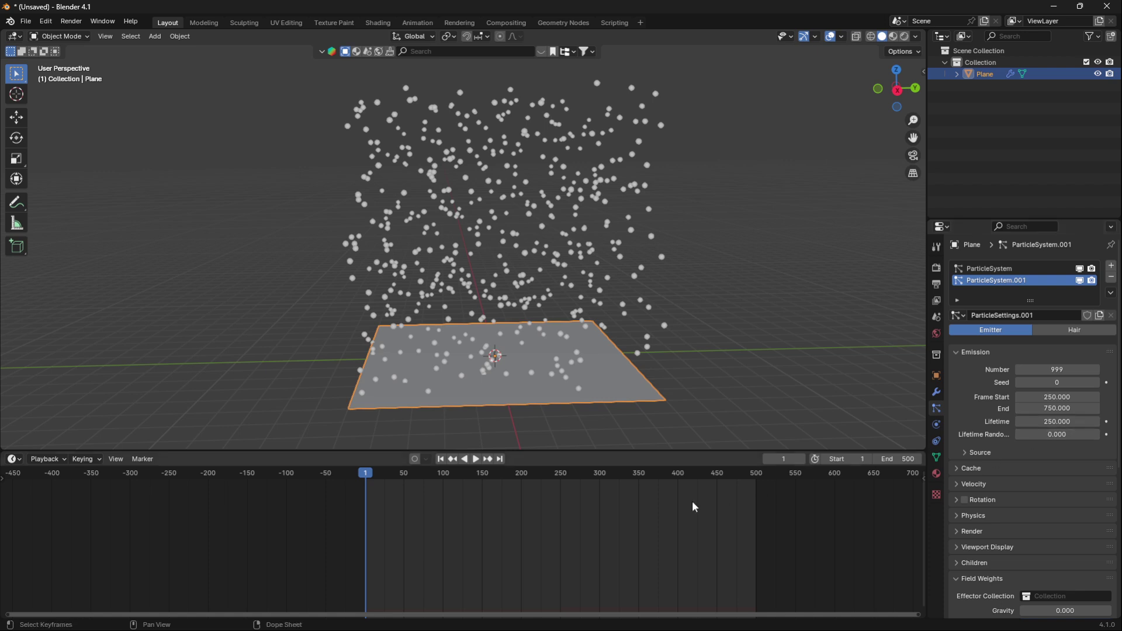
key("space")
left_click_drag(387, 474, 724, 479)
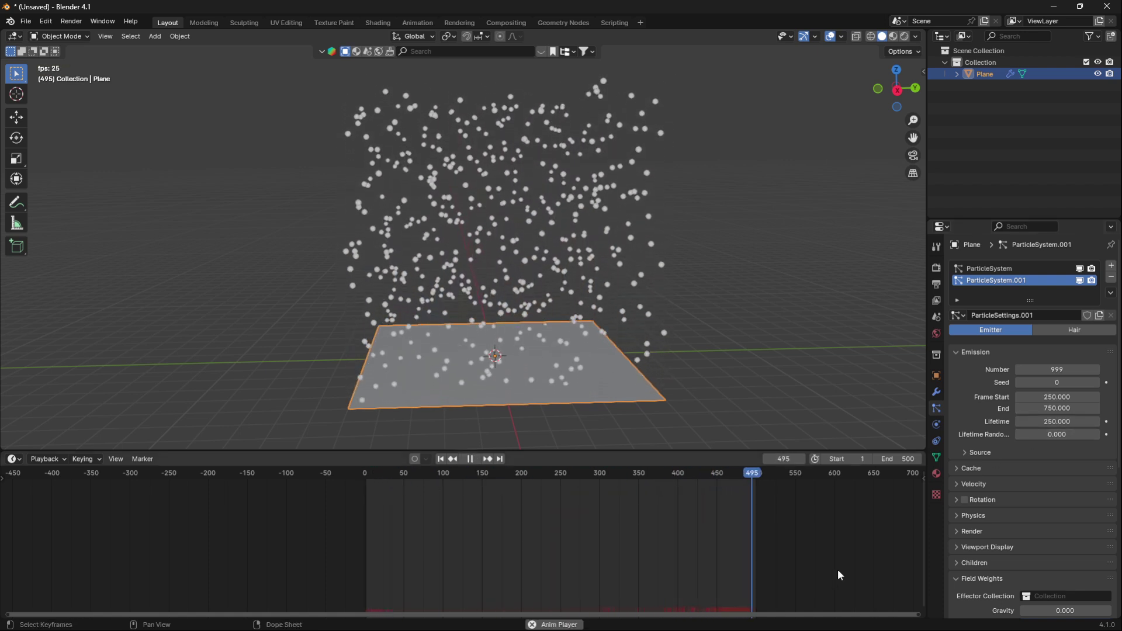
scroll(503, 409, "up", 4)
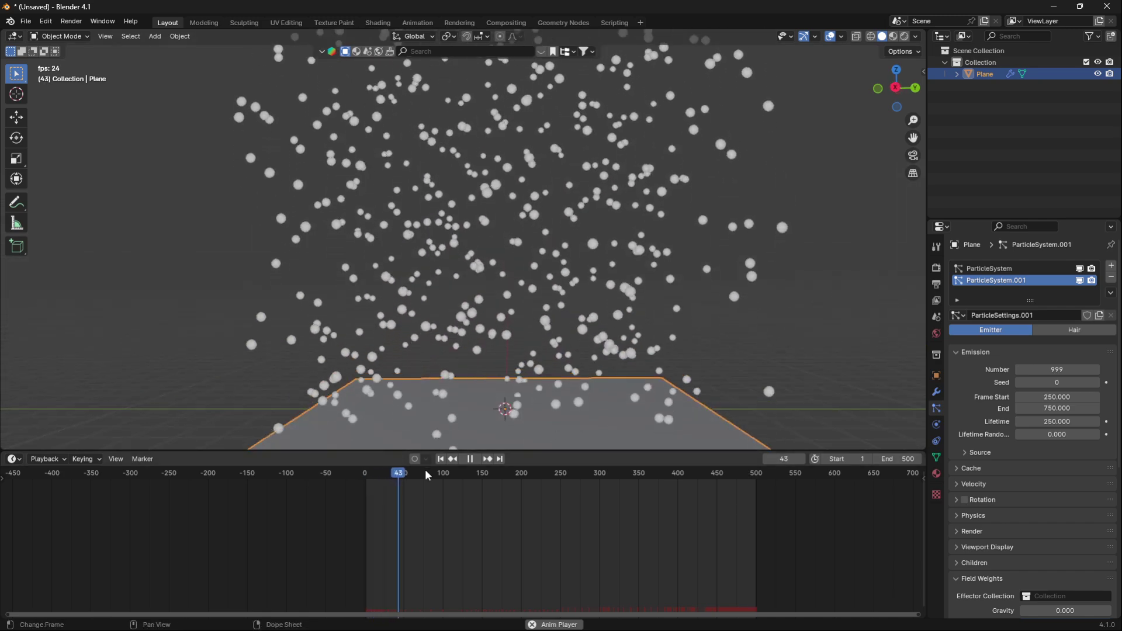
left_click_drag(425, 470, 724, 491)
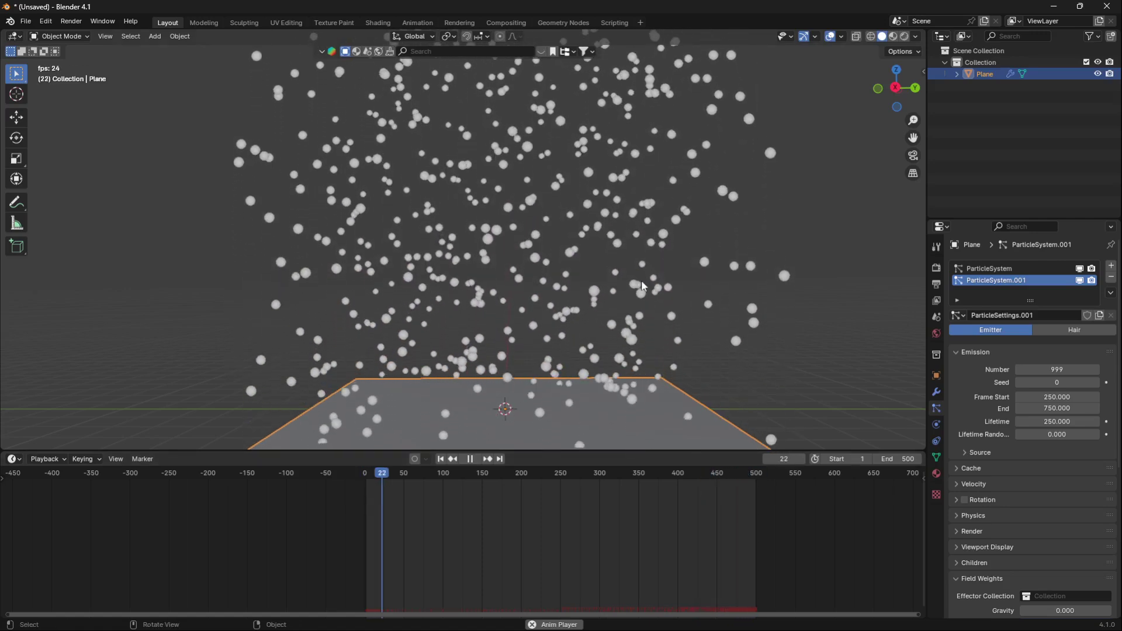
key("space")
key("shift+Left")
scroll(566, 227, "down", 4)
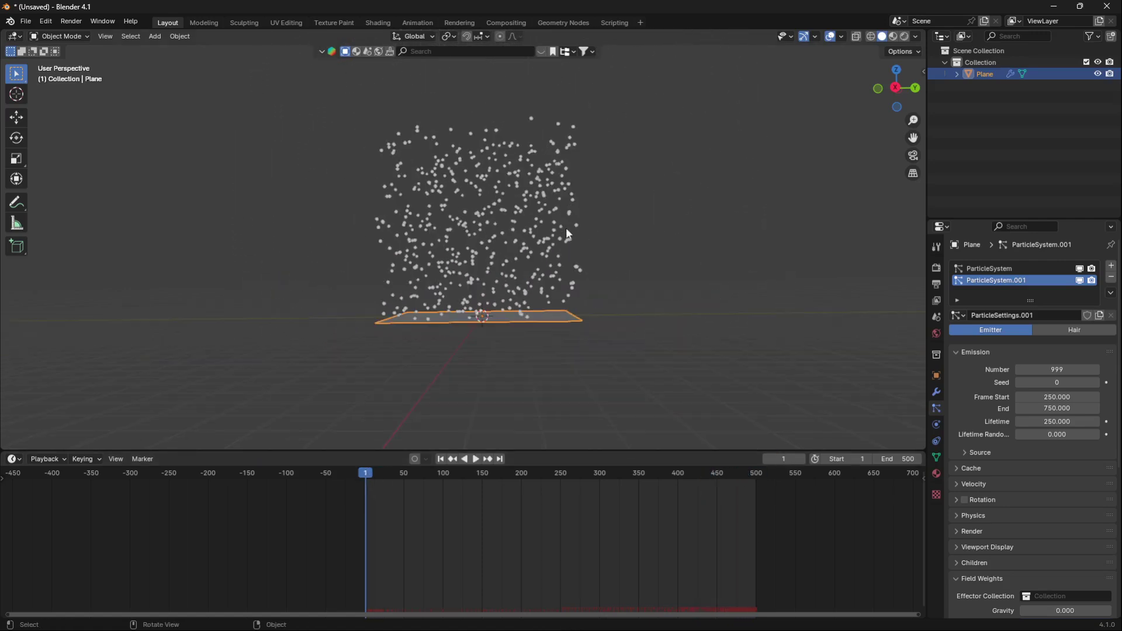
middle_click_drag(566, 227, 440, 194)
scroll(519, 265, "down", 2)
scroll(517, 265, "up", 5)
scroll(514, 244, "down", 4)
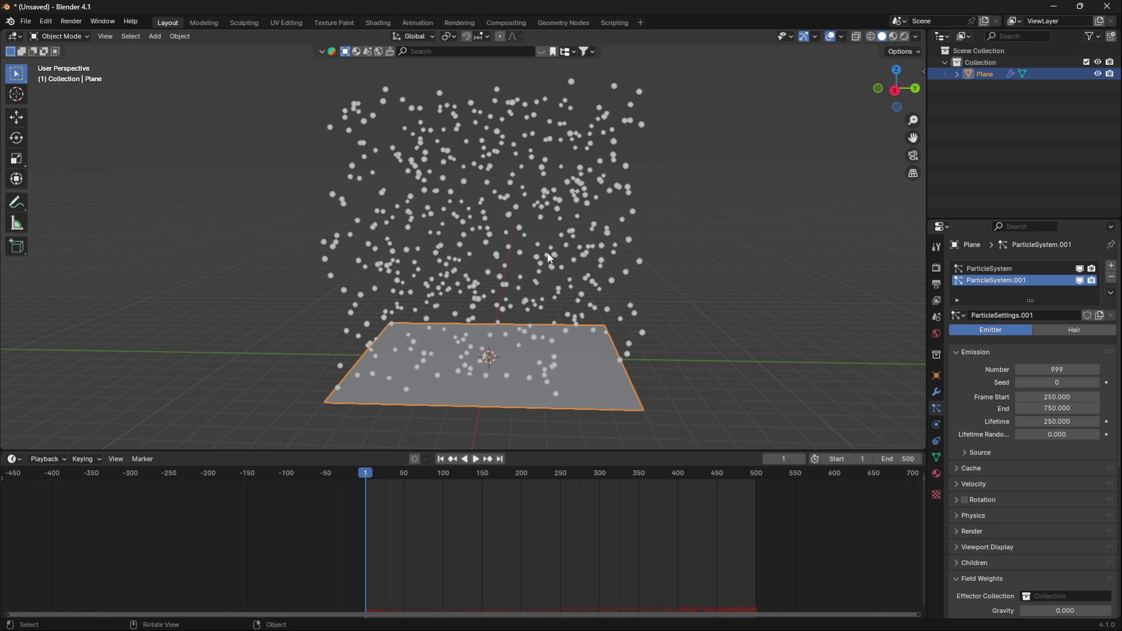
middle_click_drag(549, 257, 555, 268)
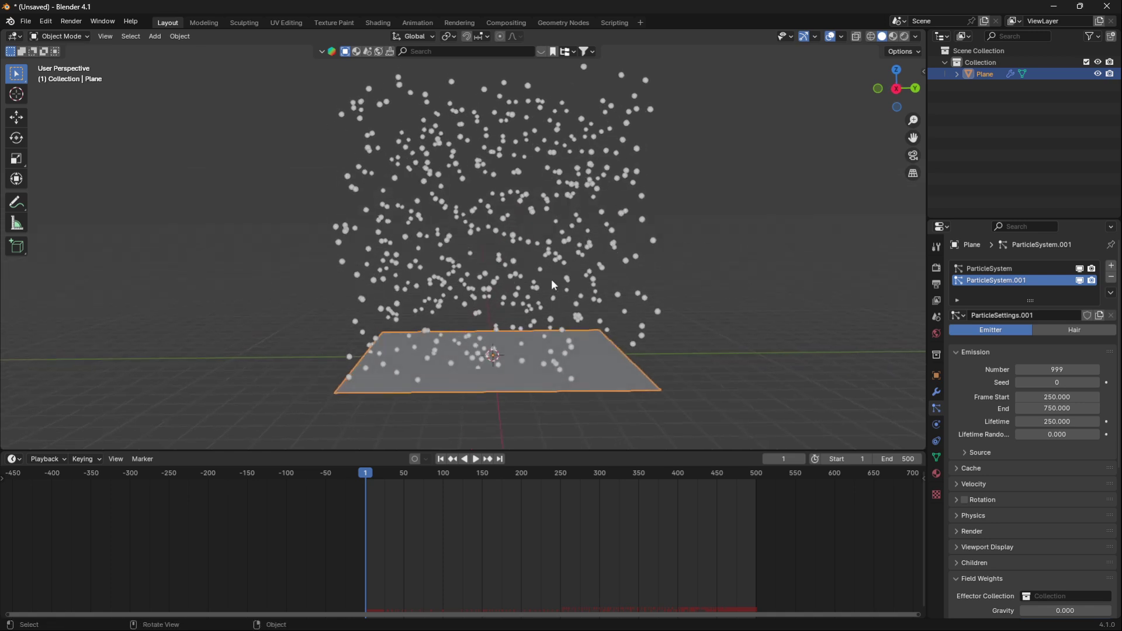
scroll(553, 282, "up", 2)
- Add a Turbulence force field at the origin and view it among the particles
key("shift+a")
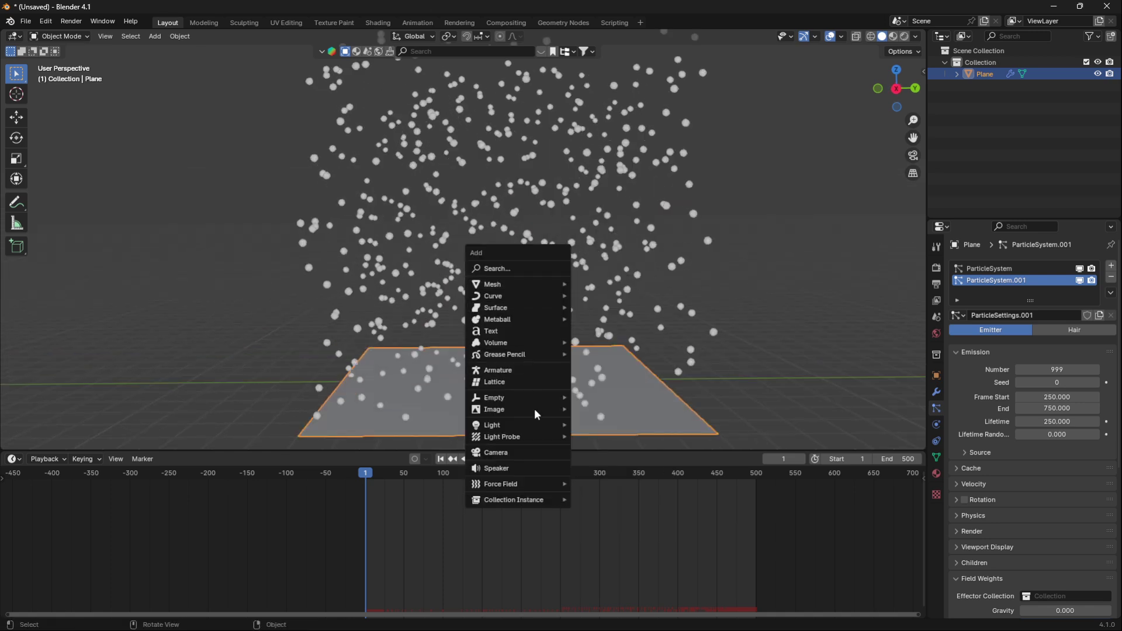
mouse_move(521, 483)
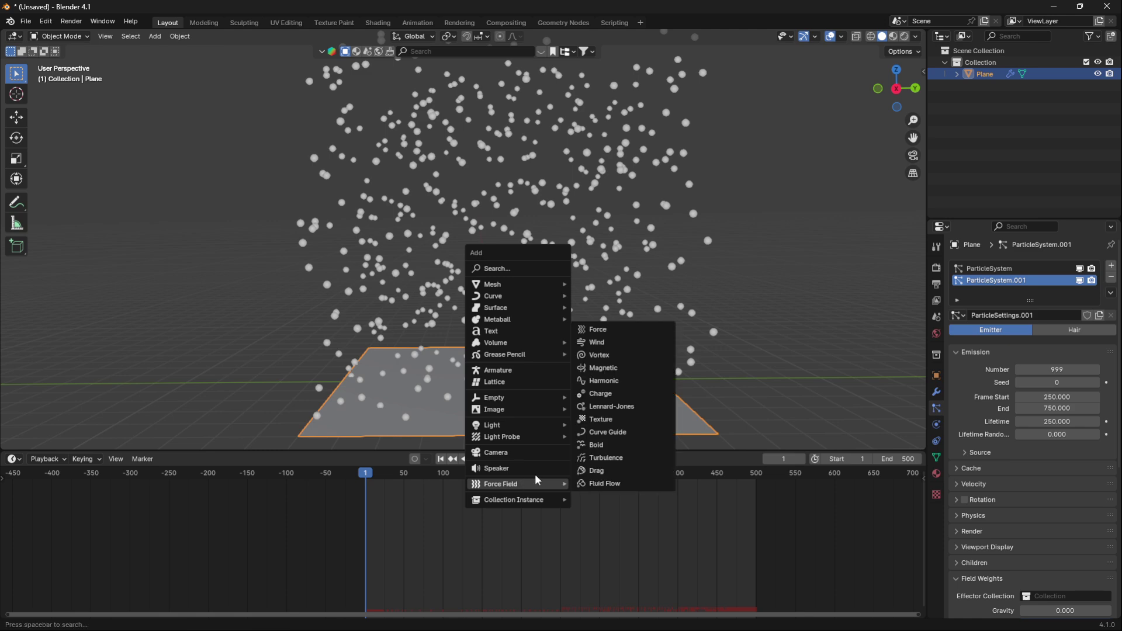
left_click(623, 458)
key("g")
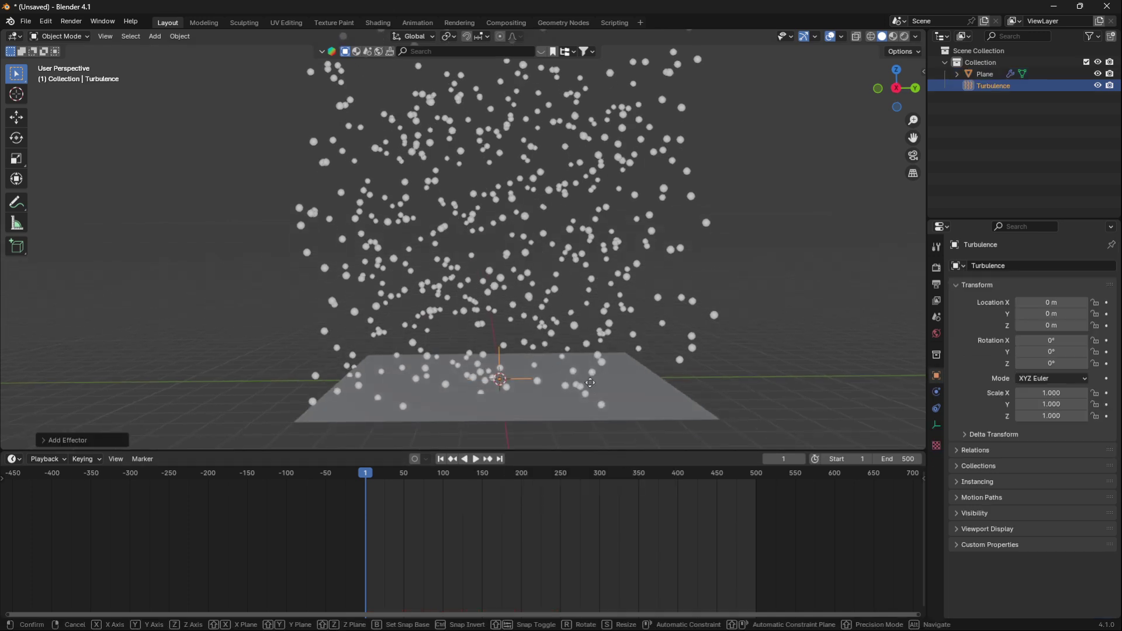
middle_click_drag(590, 383, 468, 314)
scroll(451, 296, "down", 3)
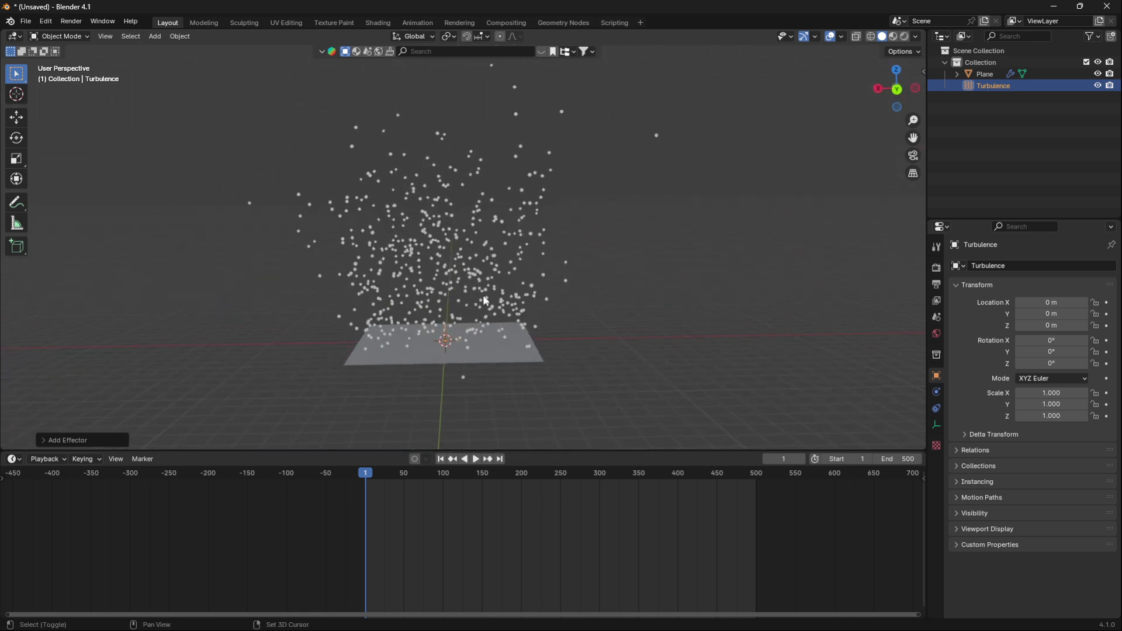
- Add a camera and reset all its rotation values to zero
key("shift+a")
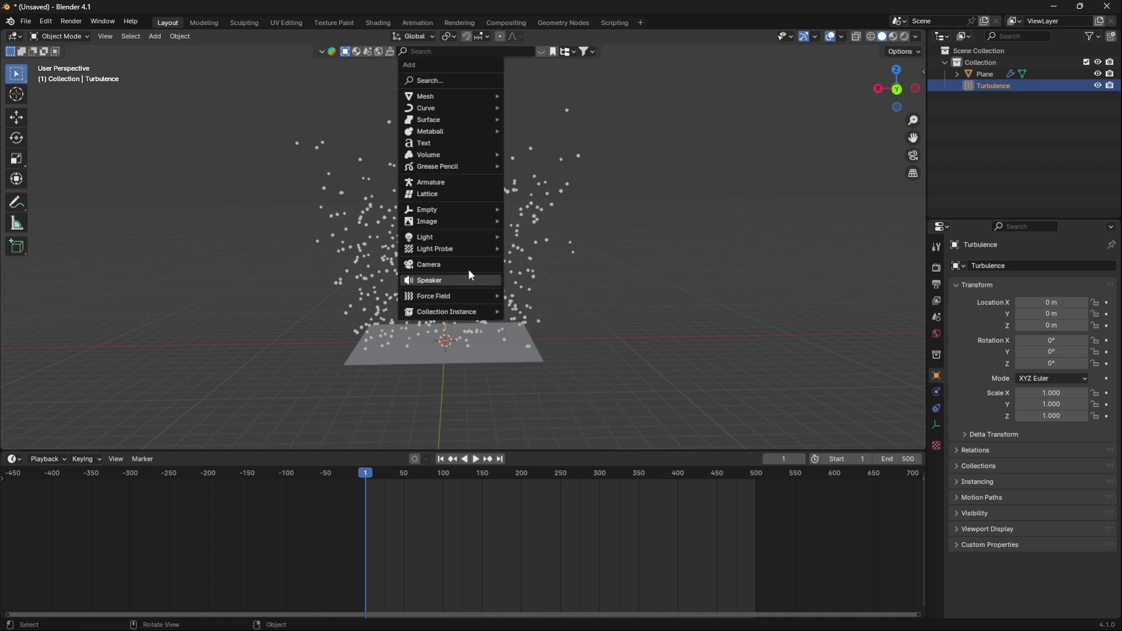
left_click(469, 264)
key("n")
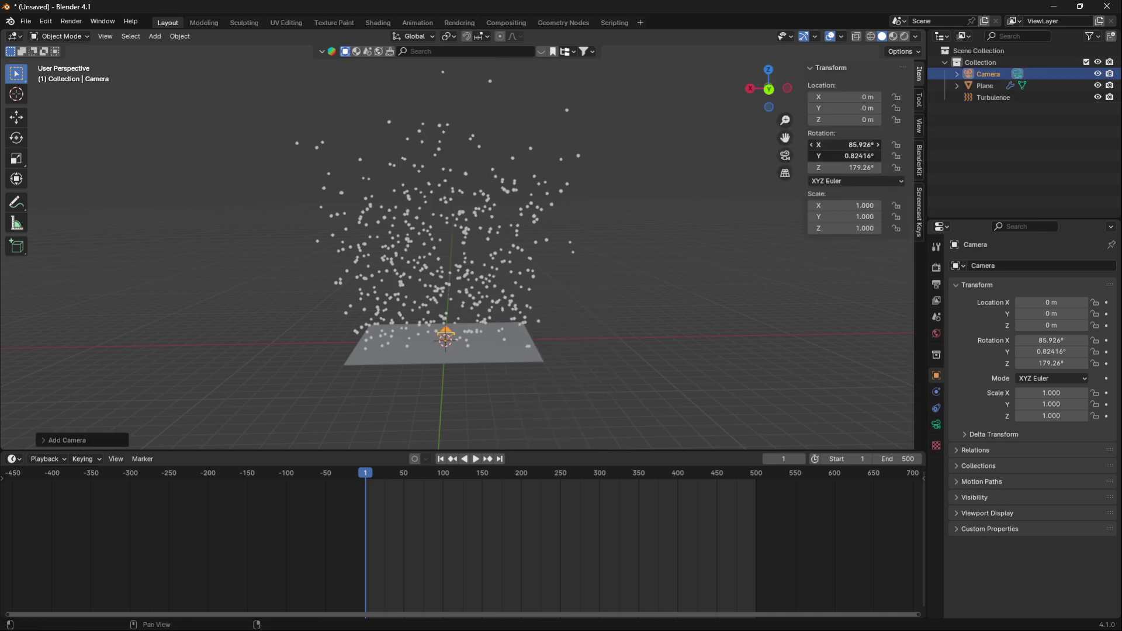
left_click_drag(860, 145, 859, 167)
key("Return")
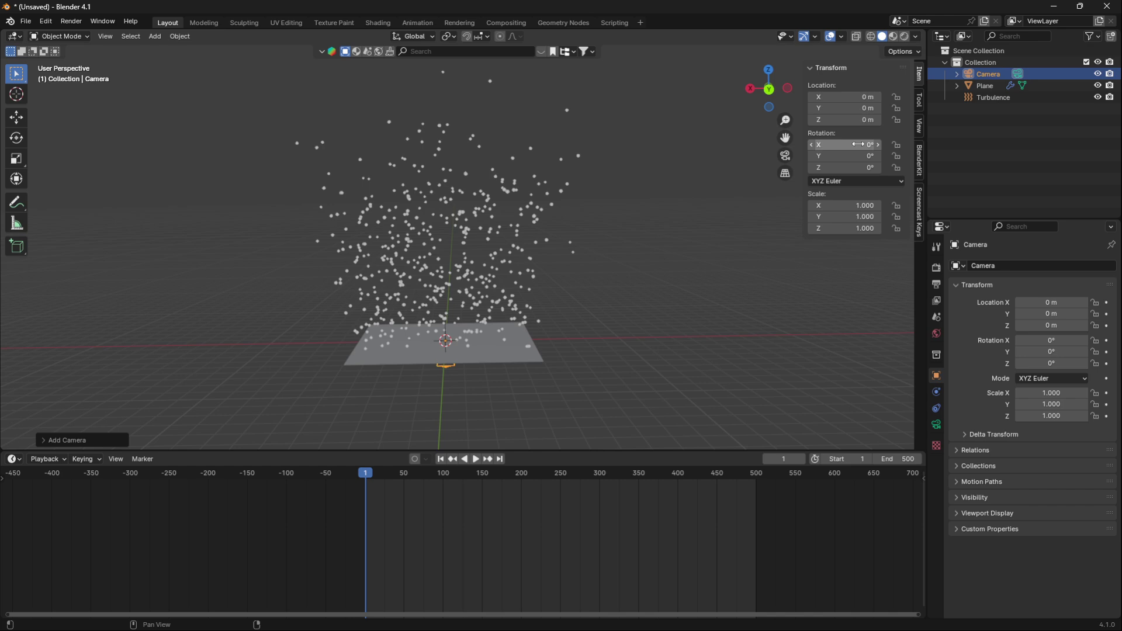
- Tilt the camera 90° around X and move it to X 12.276 m
key("r")
key("x")
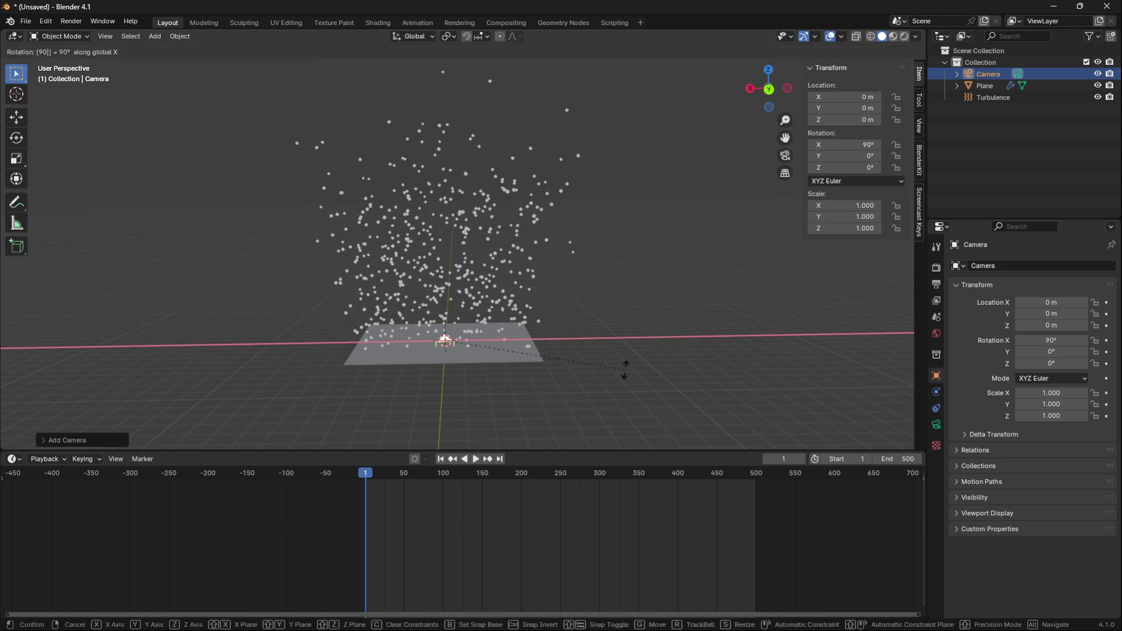
key("Return")
key("g")
key("x")
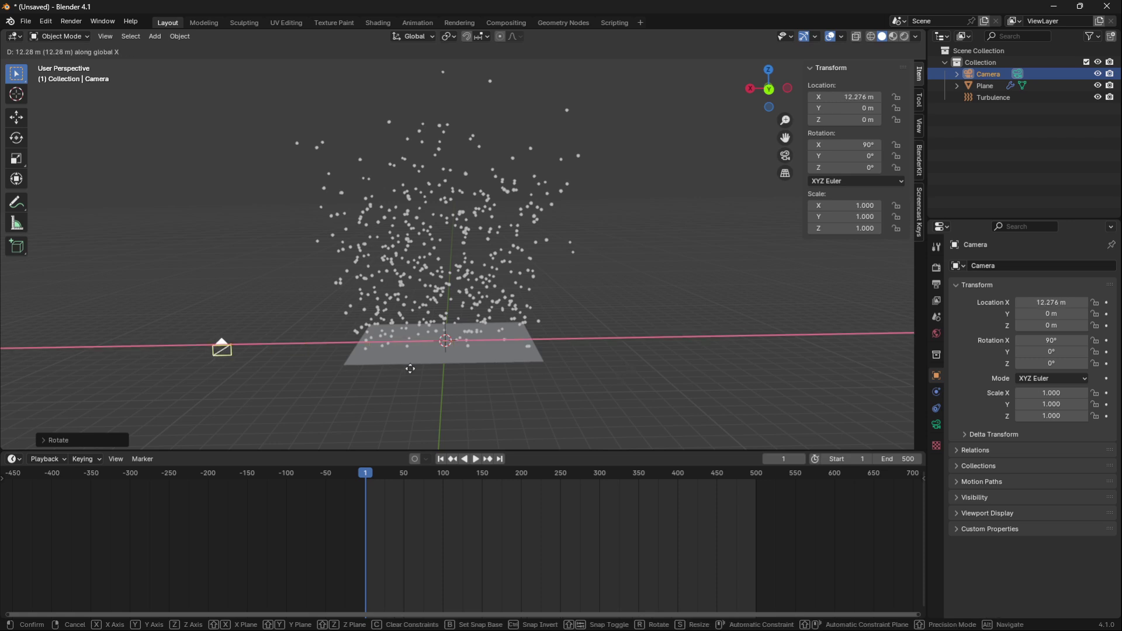
key("Return")
- Turn the camera 90° around Z, raise it to Z 4.5434 m, and view through it
key("r")
key("z")
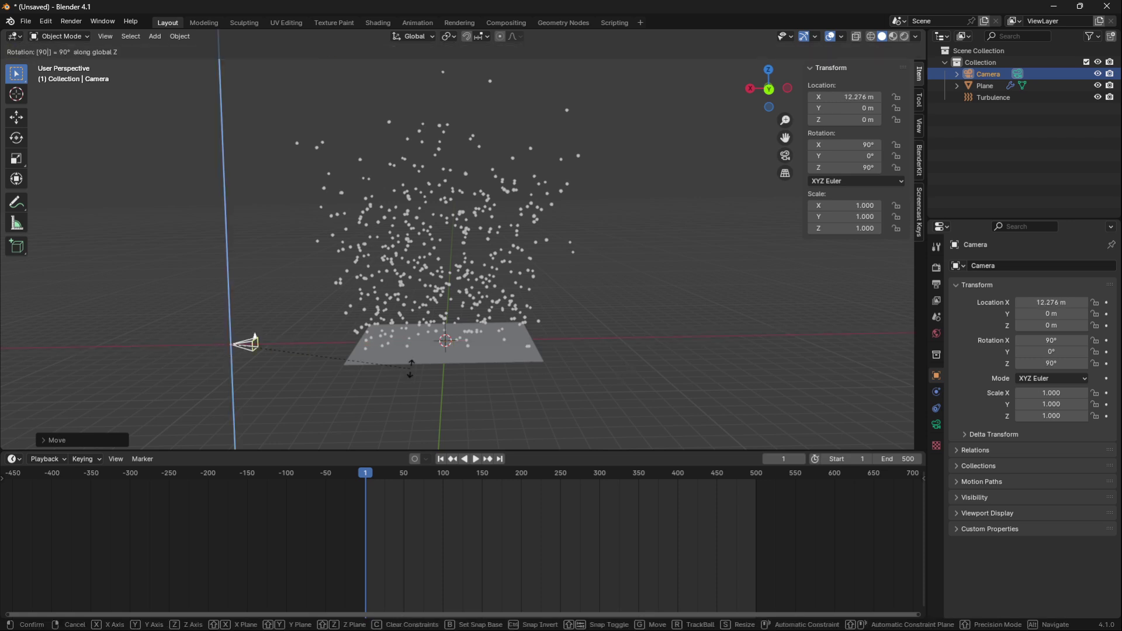
key("Return")
key("g")
key("z")
key("Return")
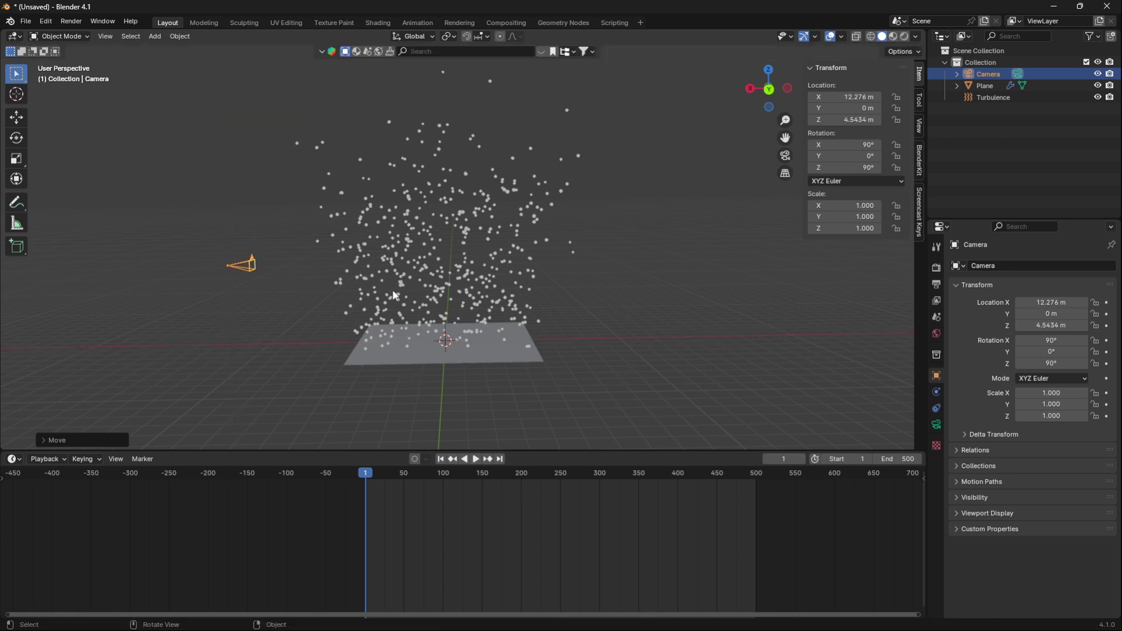
key("KP_0")
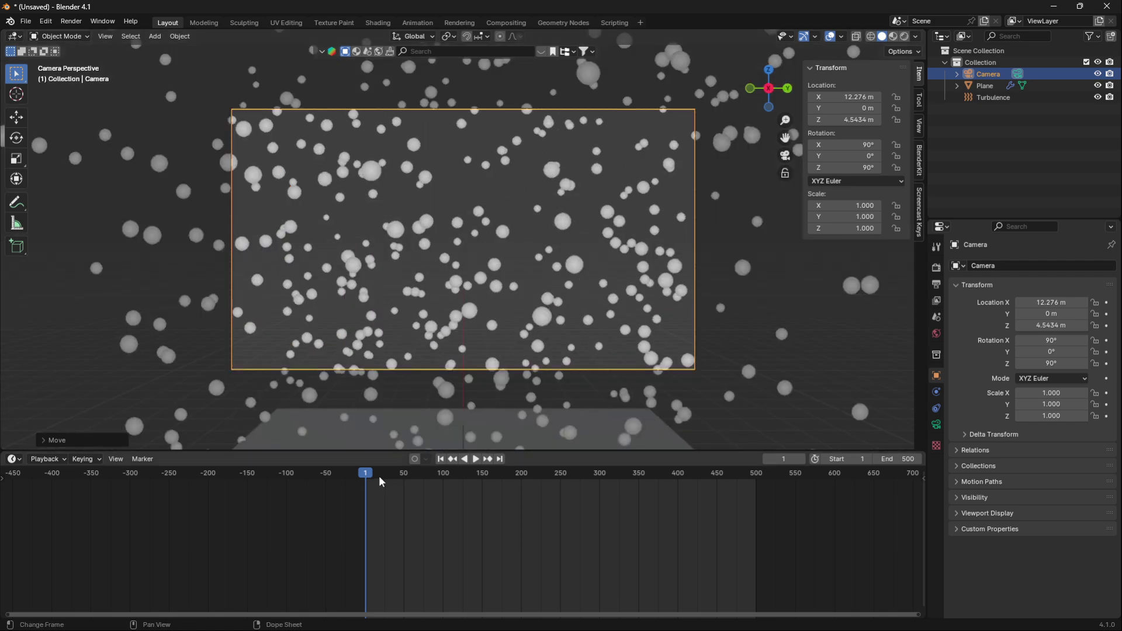
- Raise the Turbulence force field to about Z 4 m, centred in the camera frame
scroll(473, 382, "down", 3)
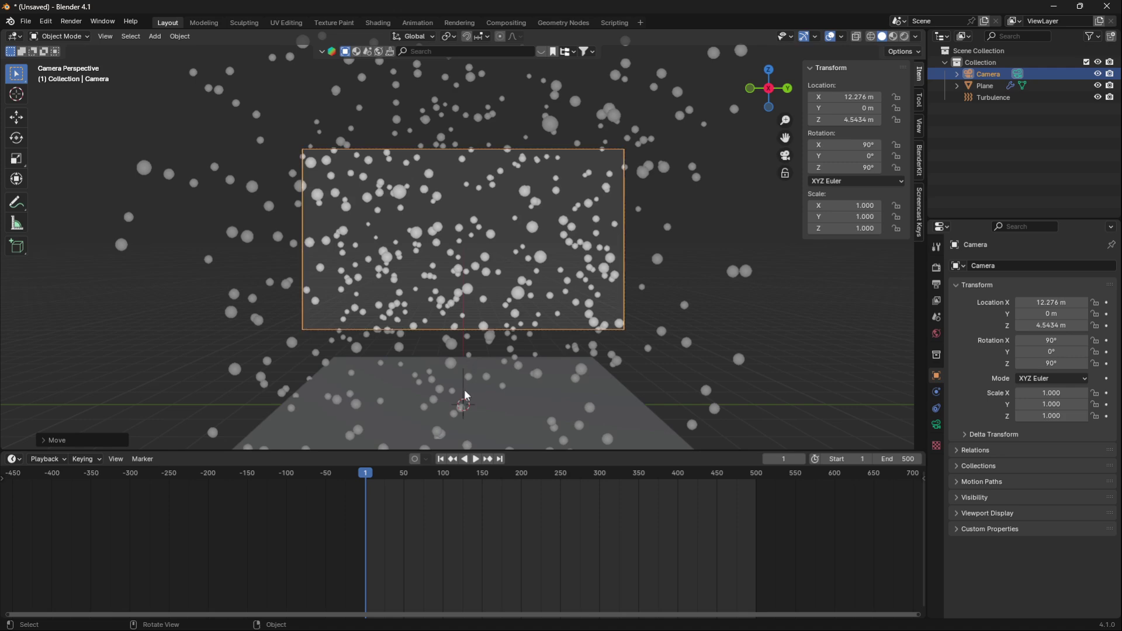
left_click(465, 395)
key("g")
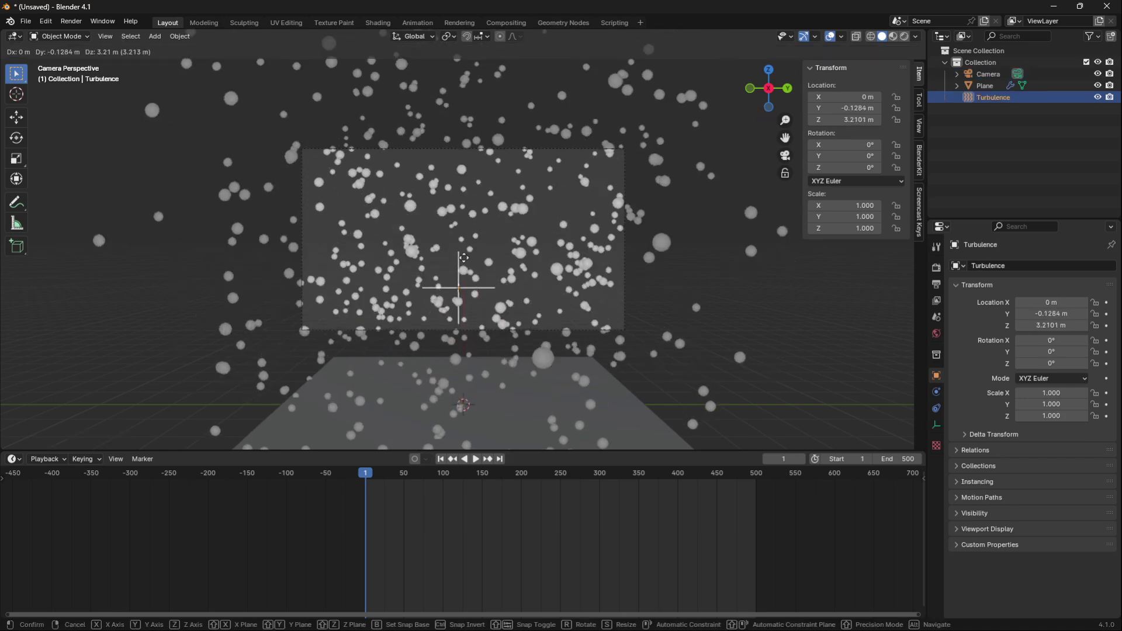
left_click(478, 281)
- Scrub and play through the 500-frame particle loop, then stop and return to frame 1
scroll(488, 296, "up", 2)
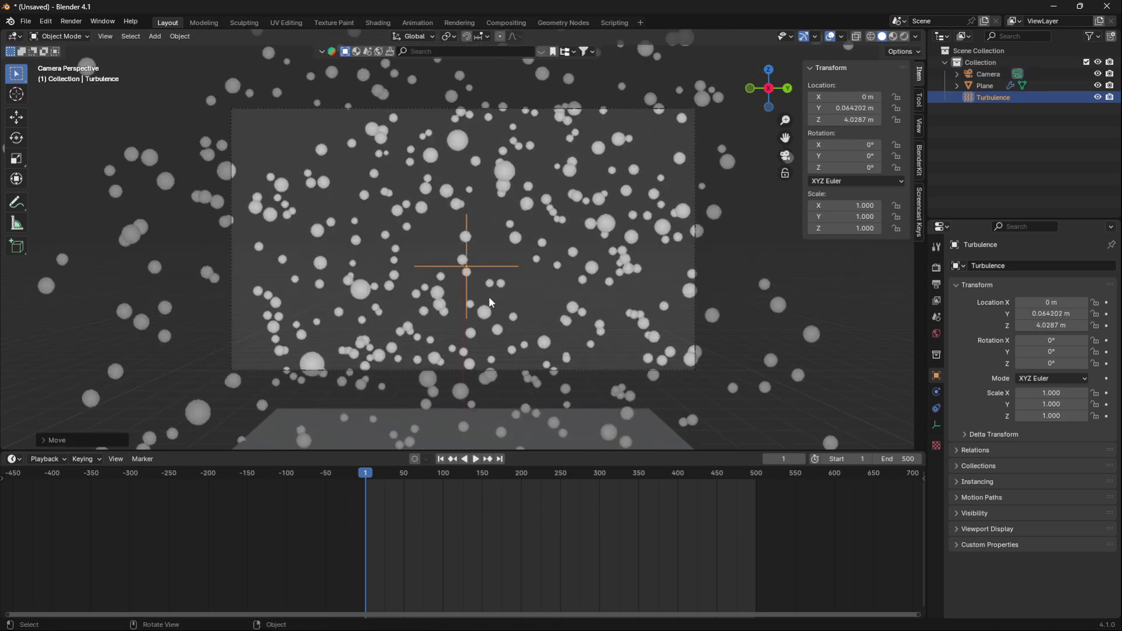
scroll(488, 296, "down", 1)
left_click_drag(371, 479, 735, 475)
key("space")
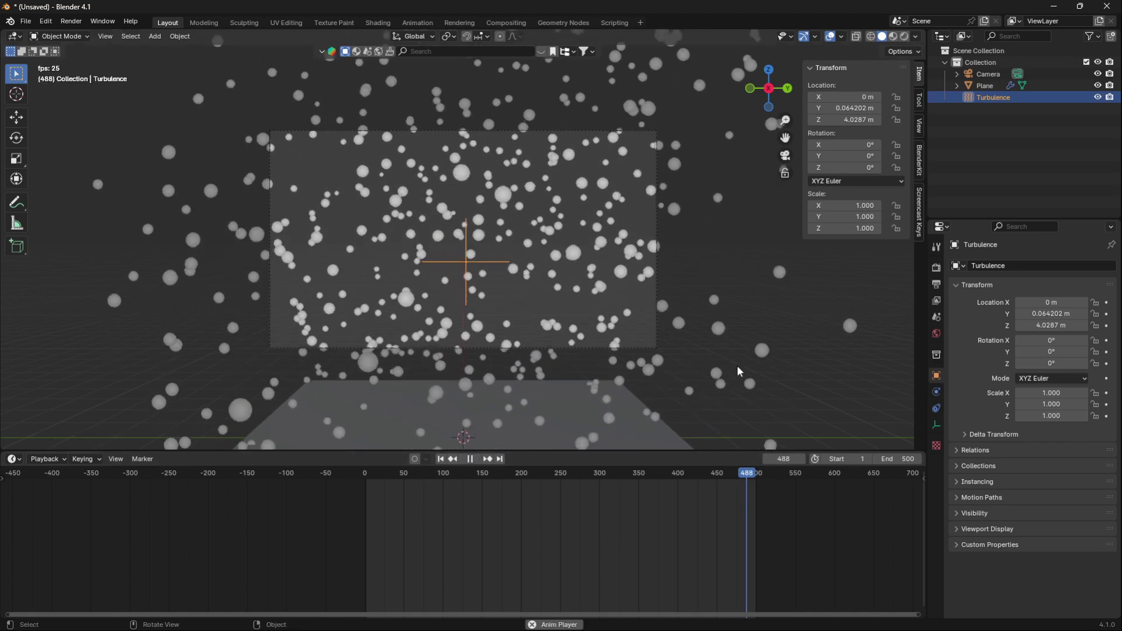
scroll(580, 300, "up", 5)
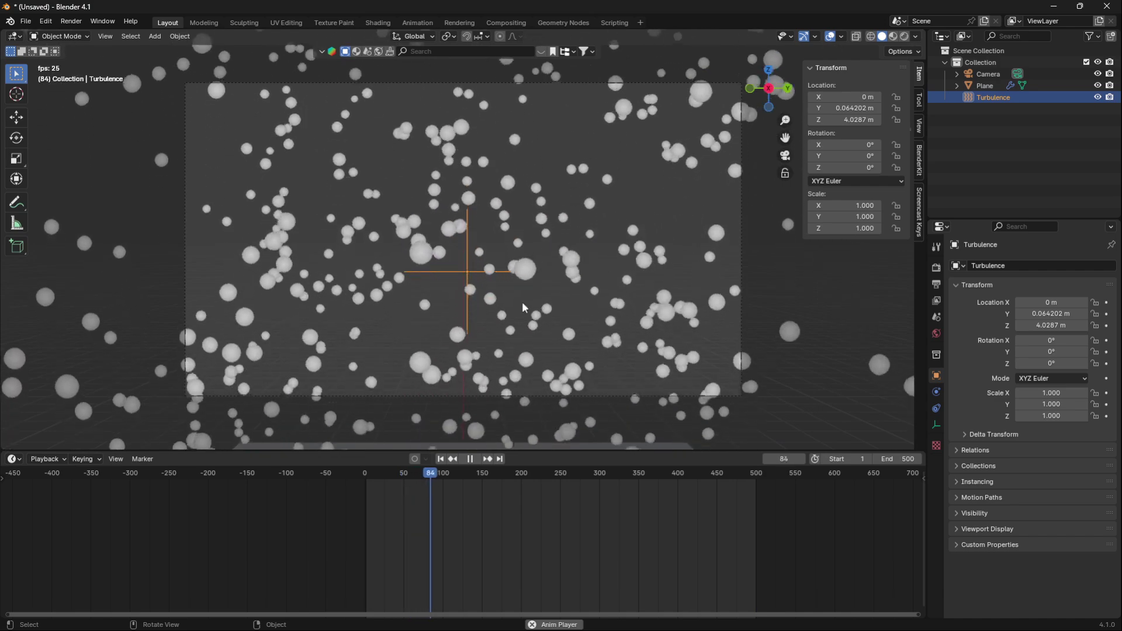
left_click_drag(489, 475, 732, 480)
key("space")
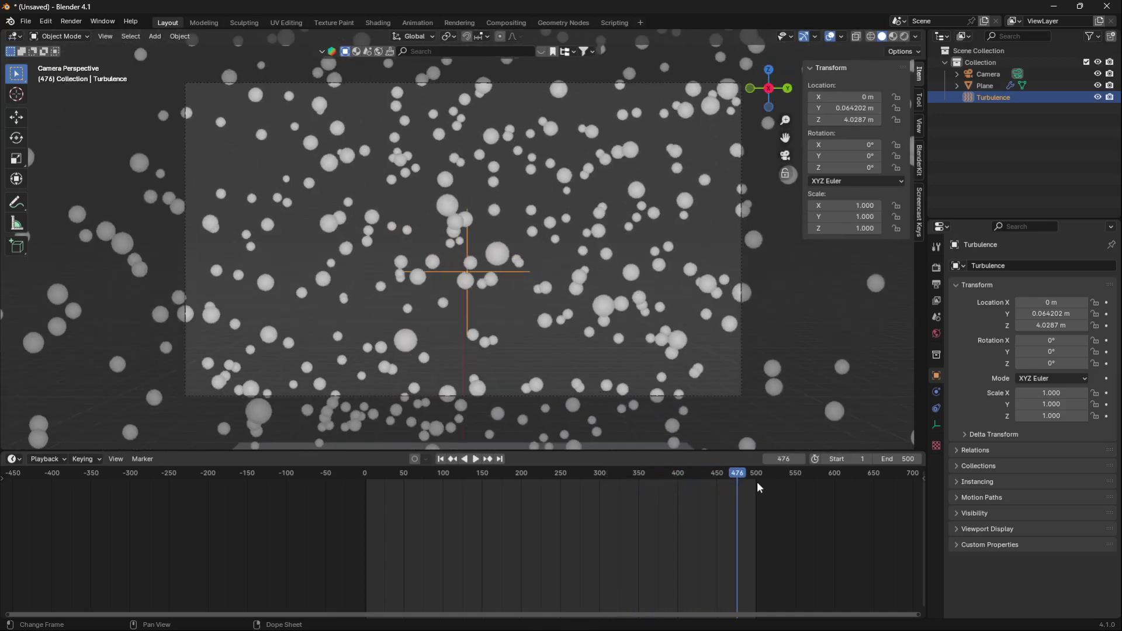
key("shift+Left")
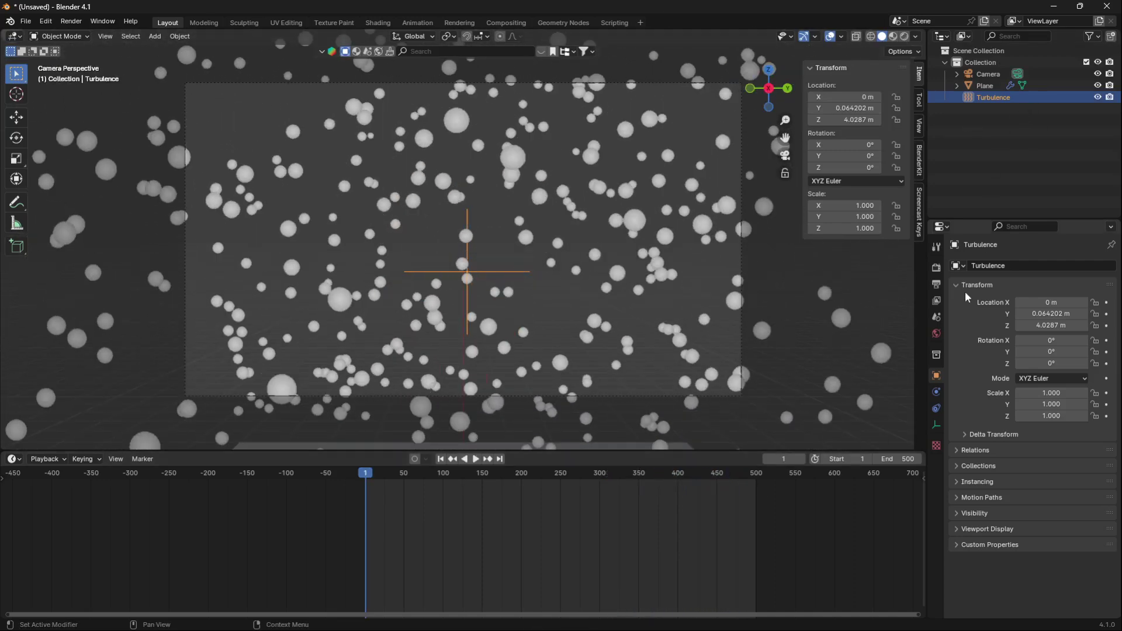
- Set the Plane's first particle system, ParticleSystem, to emit 250 particles
left_click(982, 83)
left_click(1011, 271)
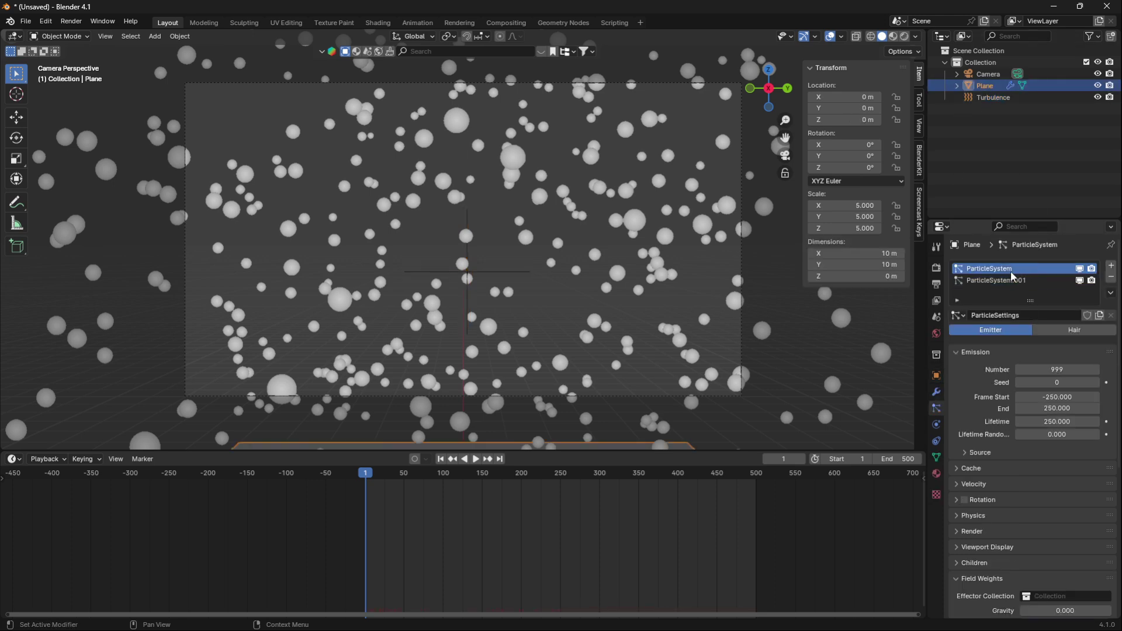
left_click(1058, 370)
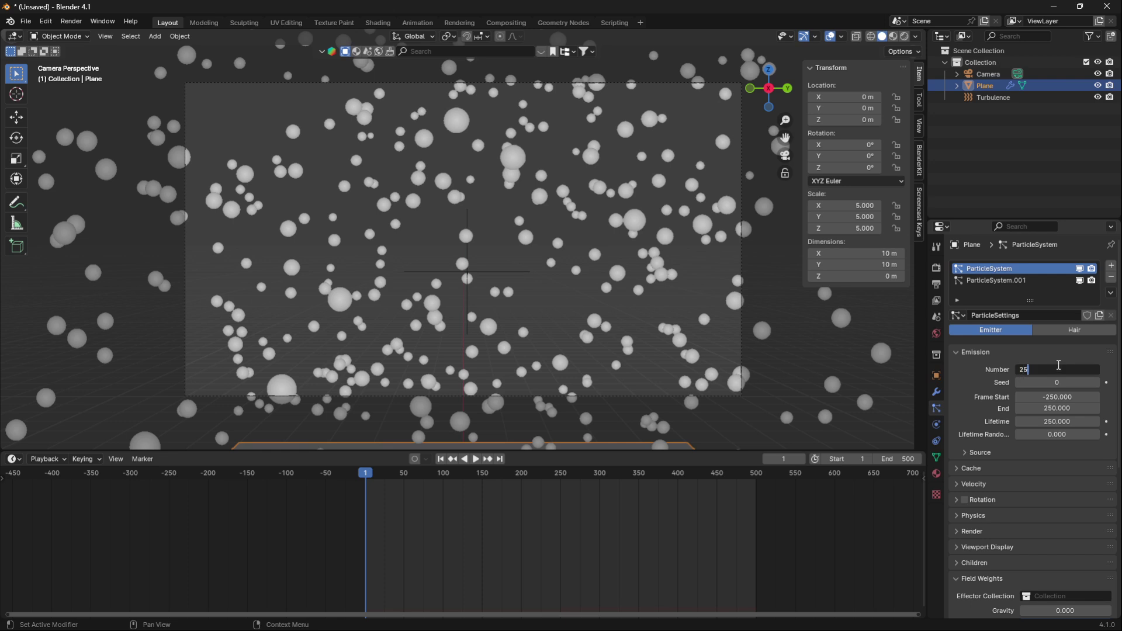
key("Return")
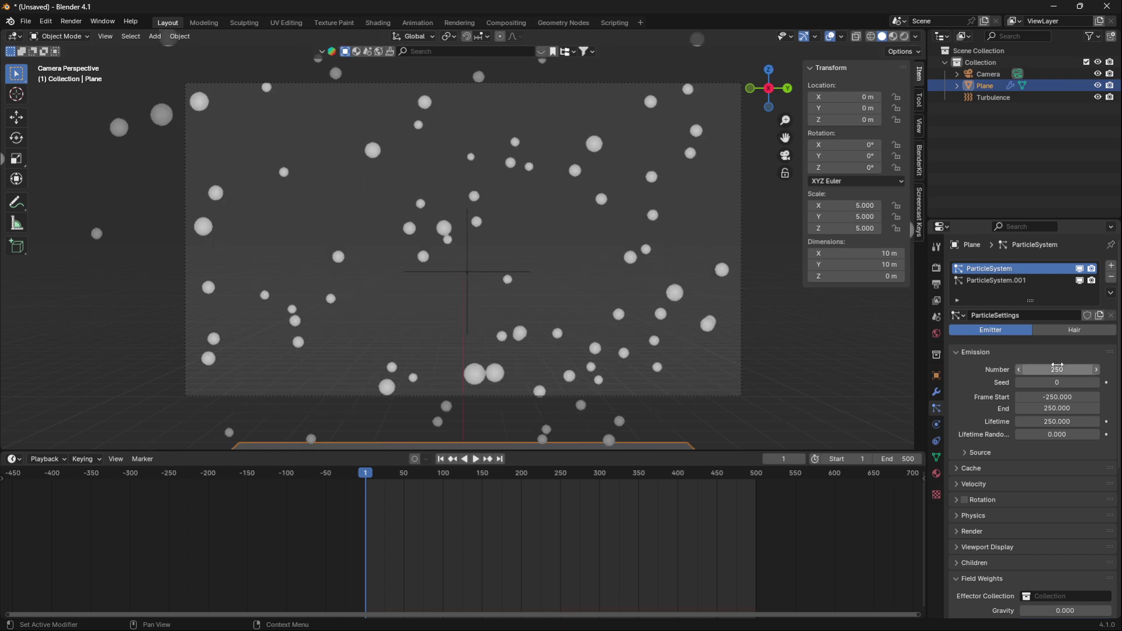
- Set ParticleSystem.001 to 250 particles as well and start playback
left_click(994, 282)
left_click(1064, 370)
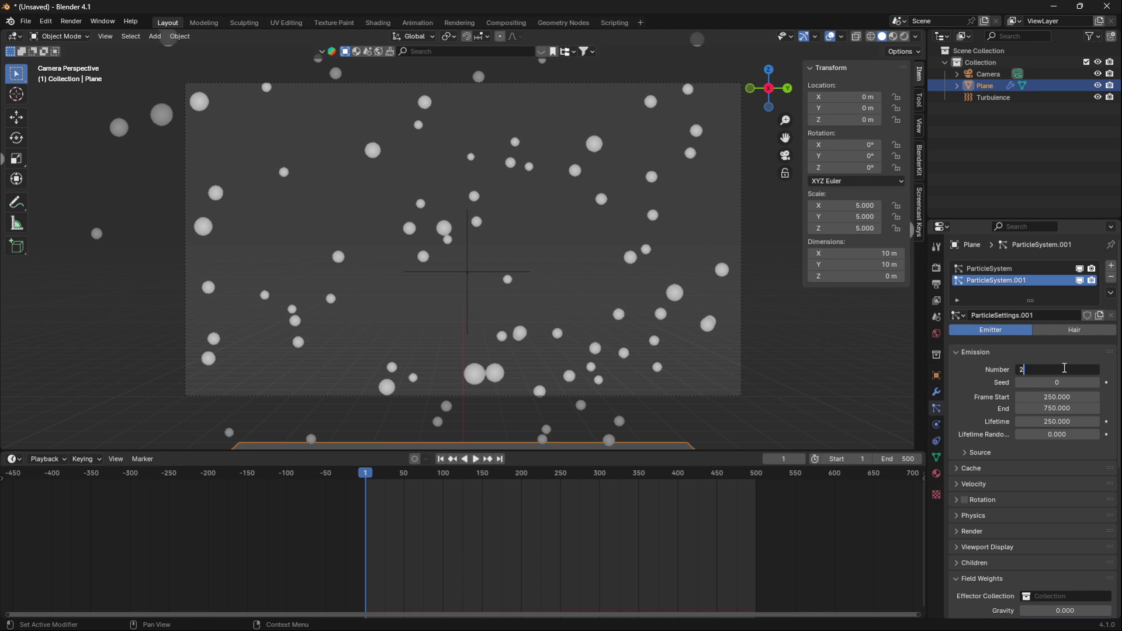
type("250")
key("Return")
key("space")
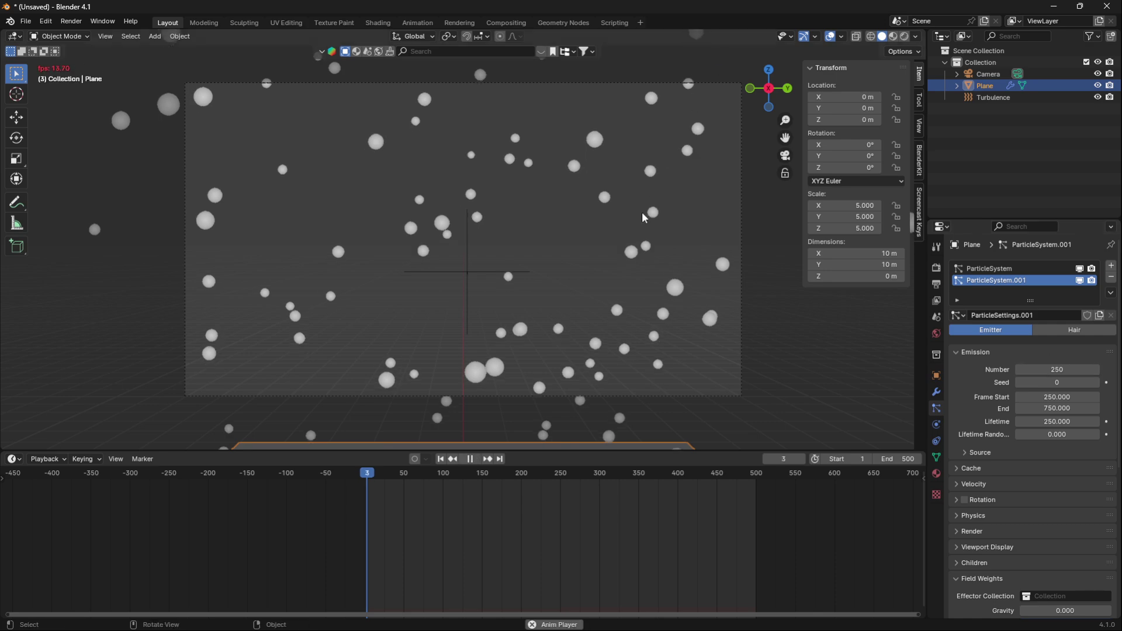
left_click_drag(485, 473, 740, 473)
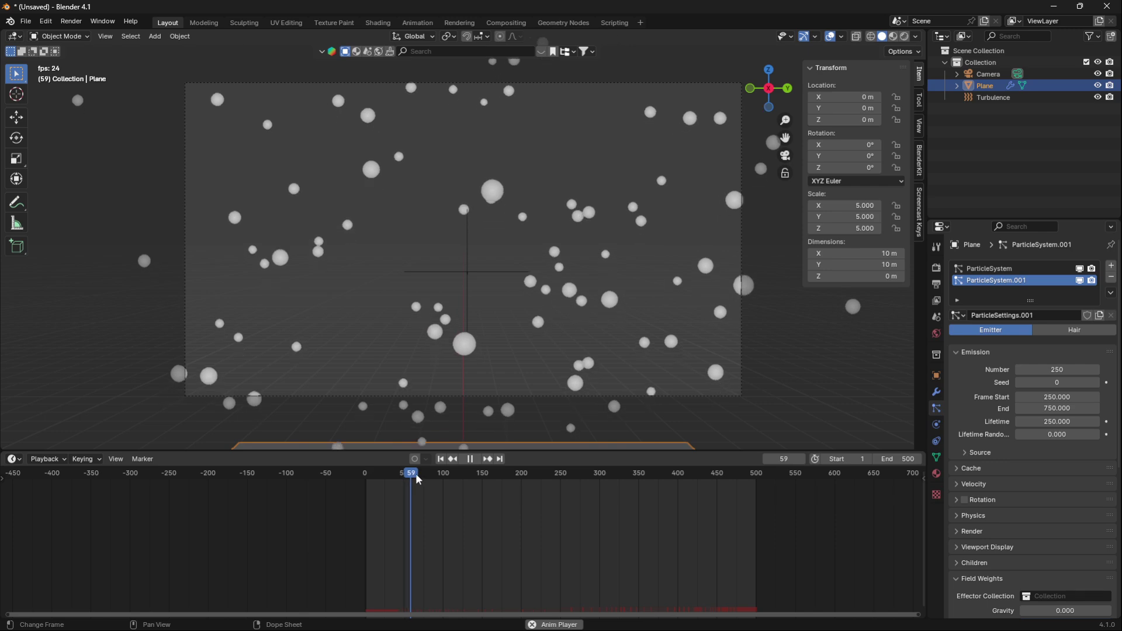
left_click(514, 473)
left_click_drag(520, 477, 731, 473)
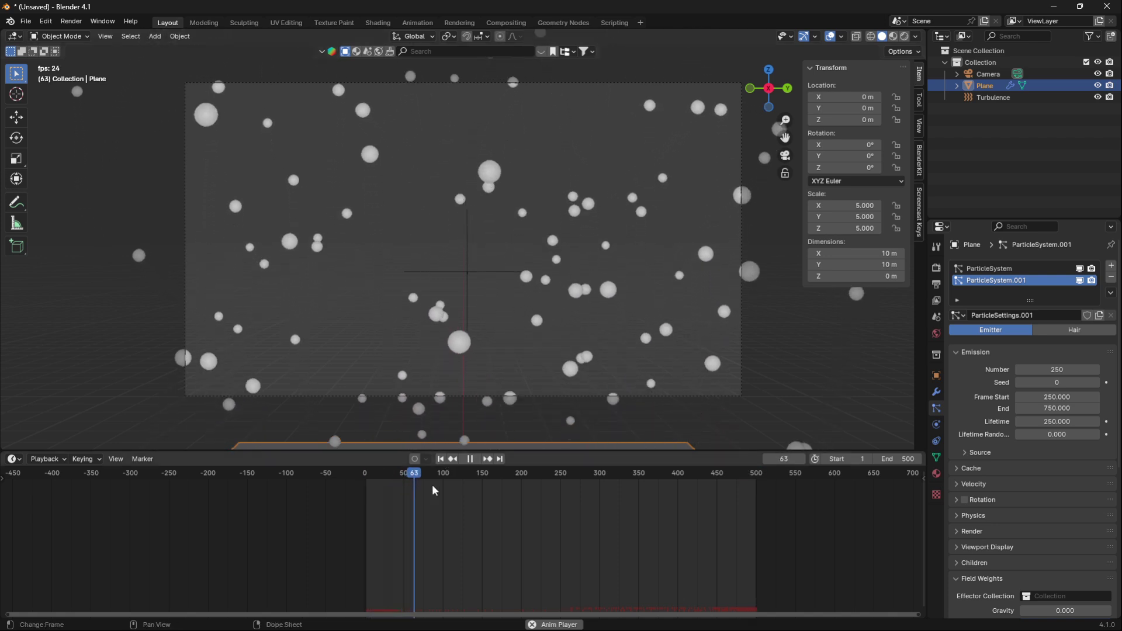
left_click(443, 474)
left_click_drag(445, 475, 735, 473)
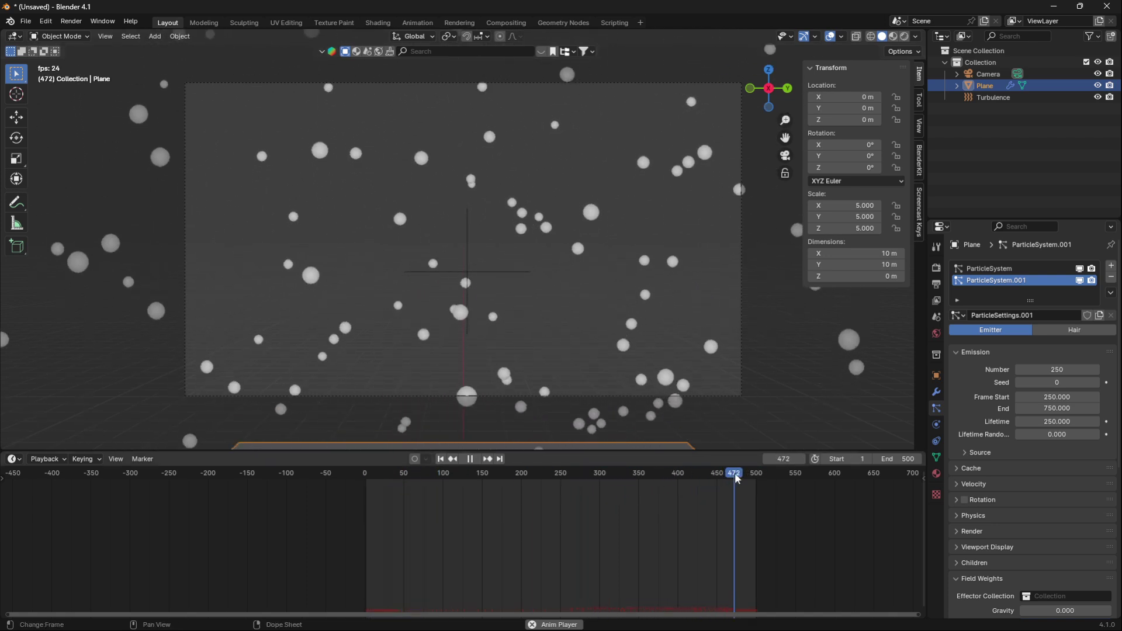
key("Escape")
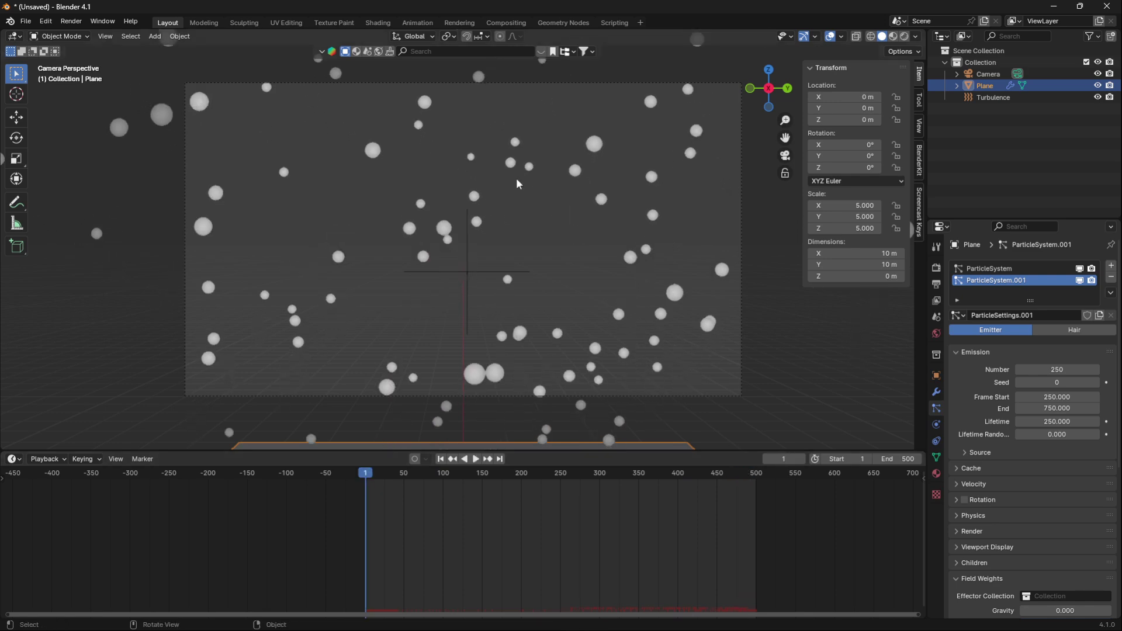
- Give the Turbulence force field a strength of 0.2
left_click(476, 272)
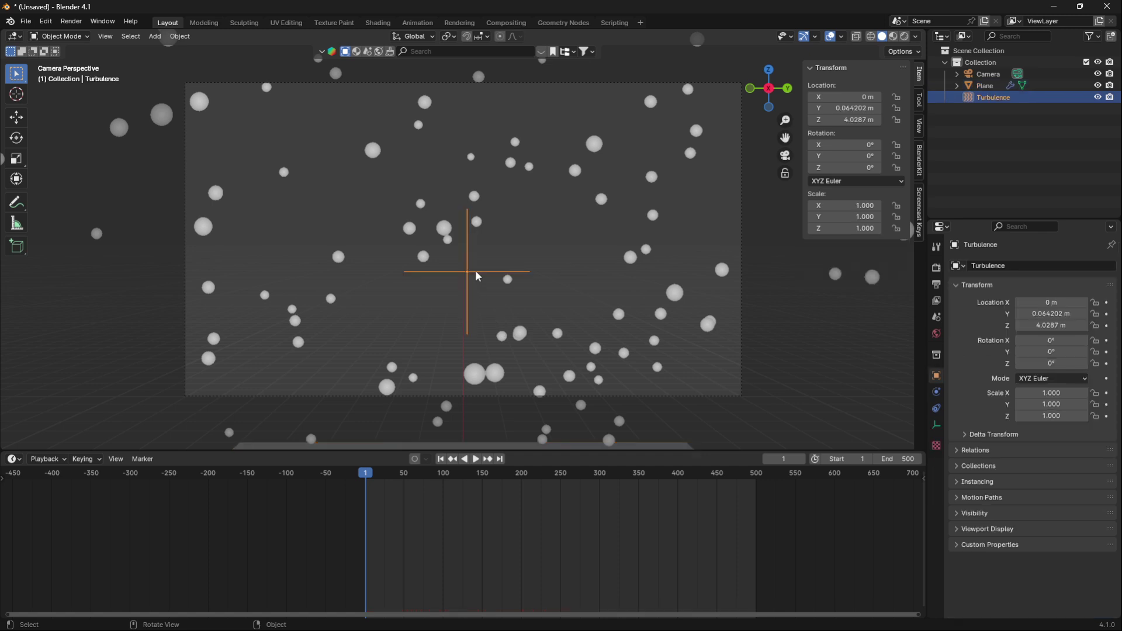
left_click(937, 397)
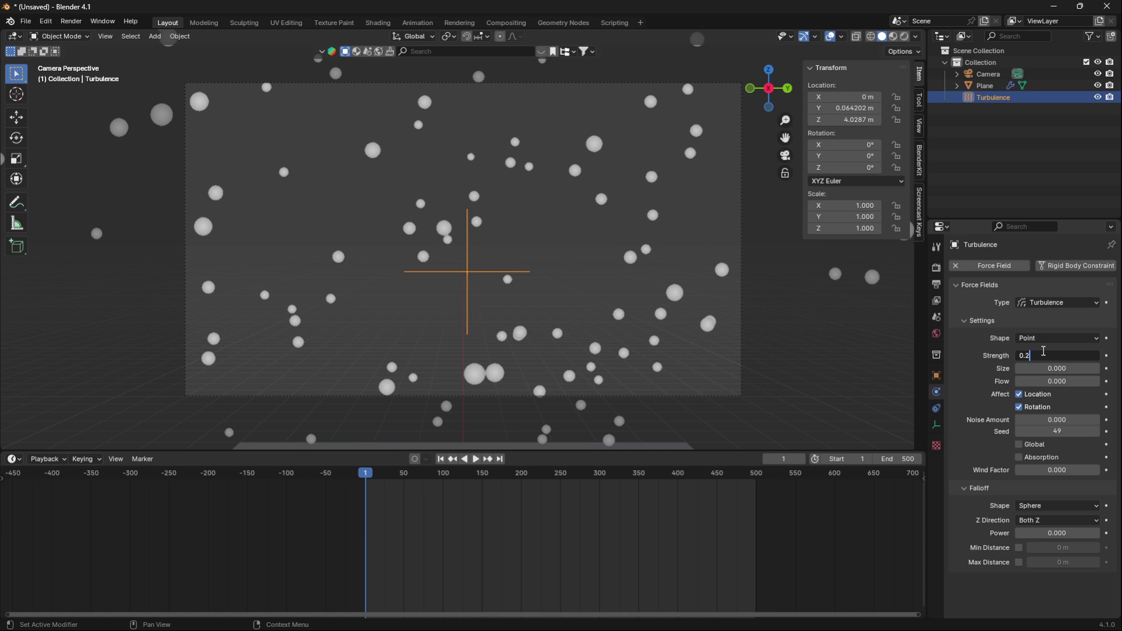
key("Return")
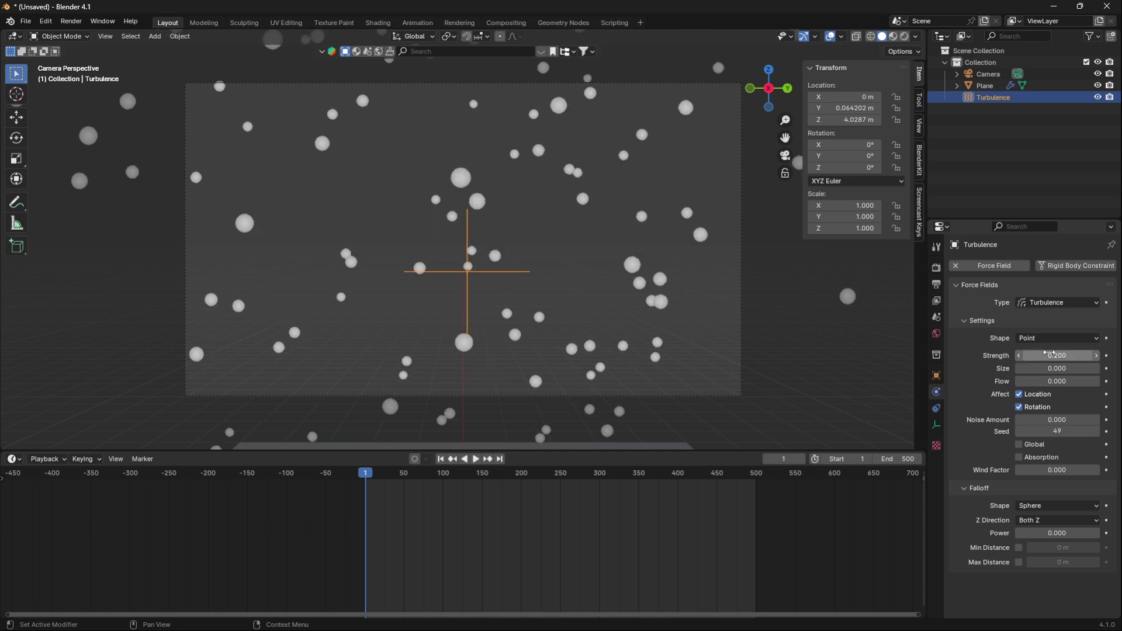
- Play and scrub the animation to check the particle motion, then return to frame 1
key("space")
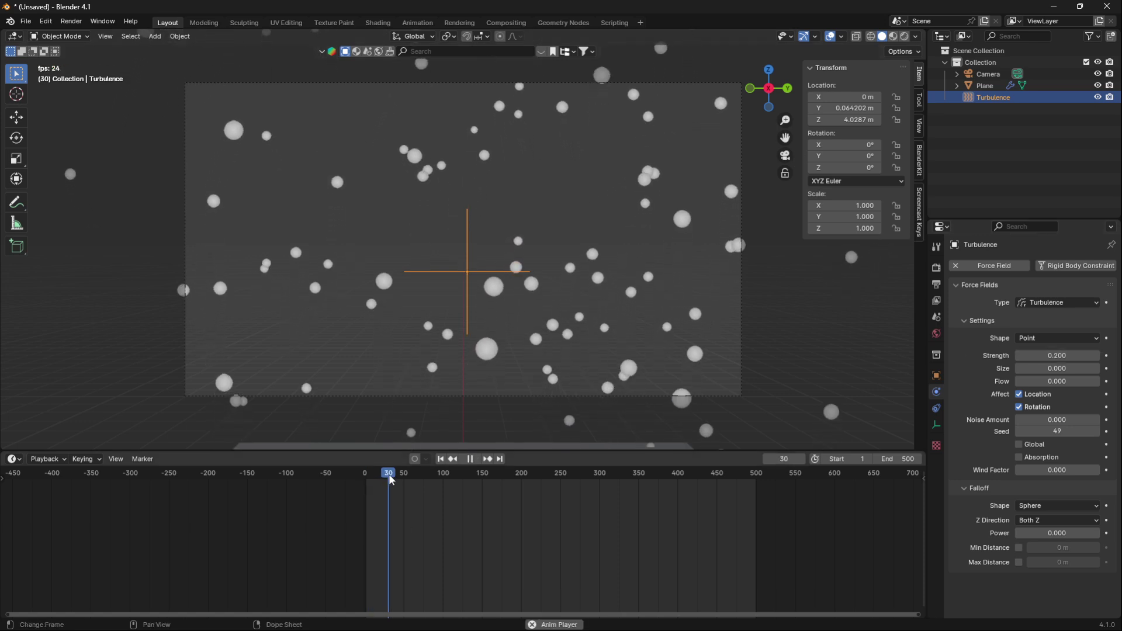
left_click_drag(391, 479, 733, 479)
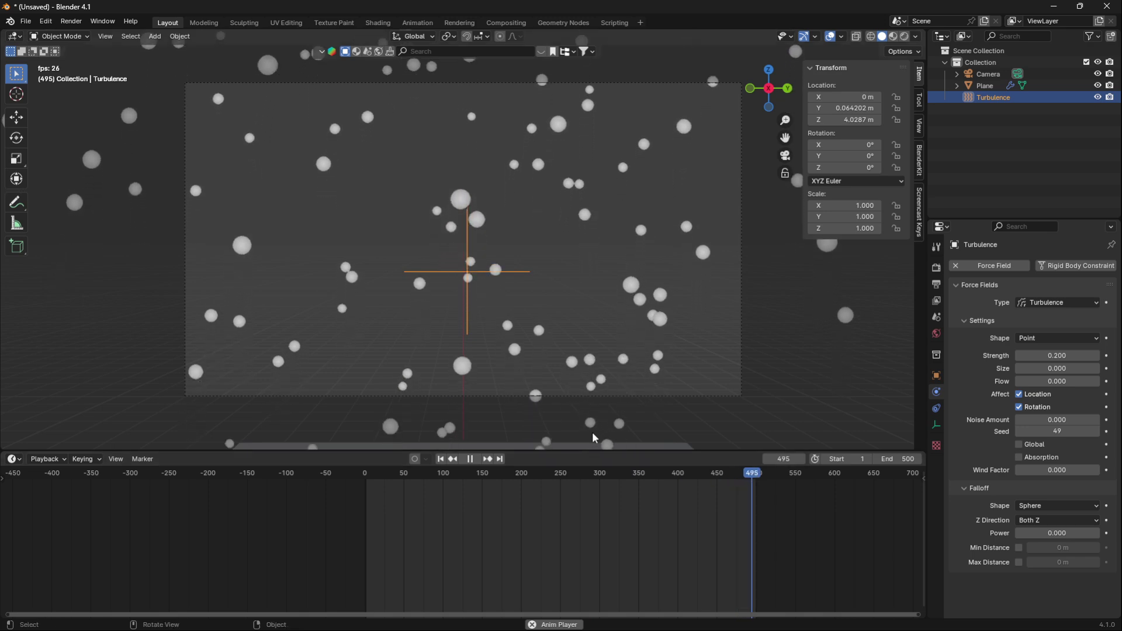
left_click_drag(374, 479, 718, 476)
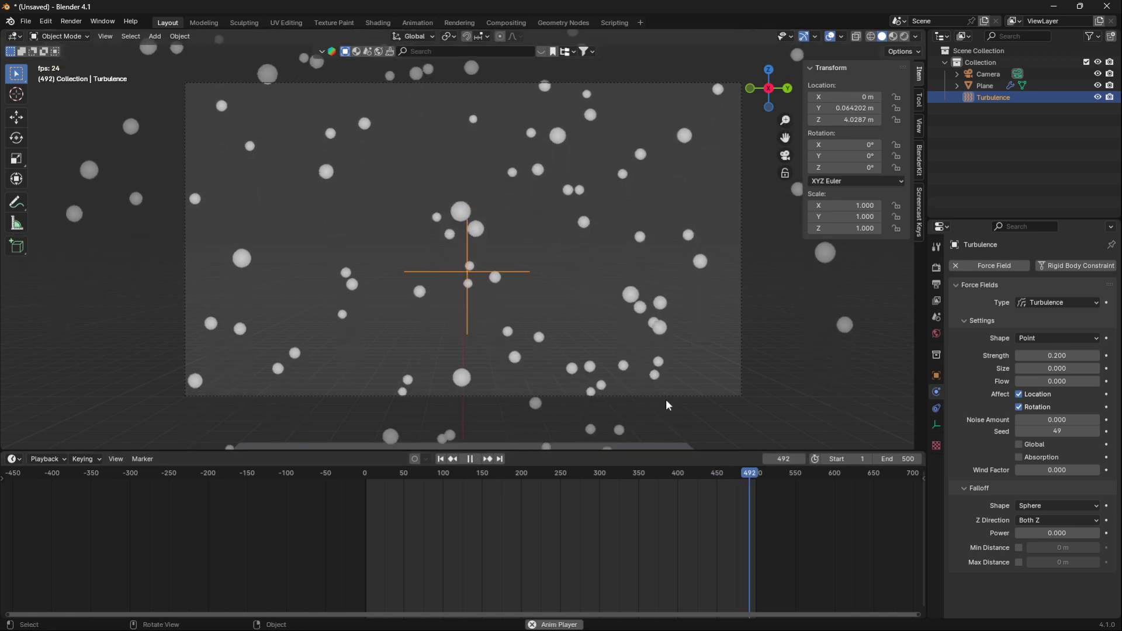
key("space")
key("shift+Left")
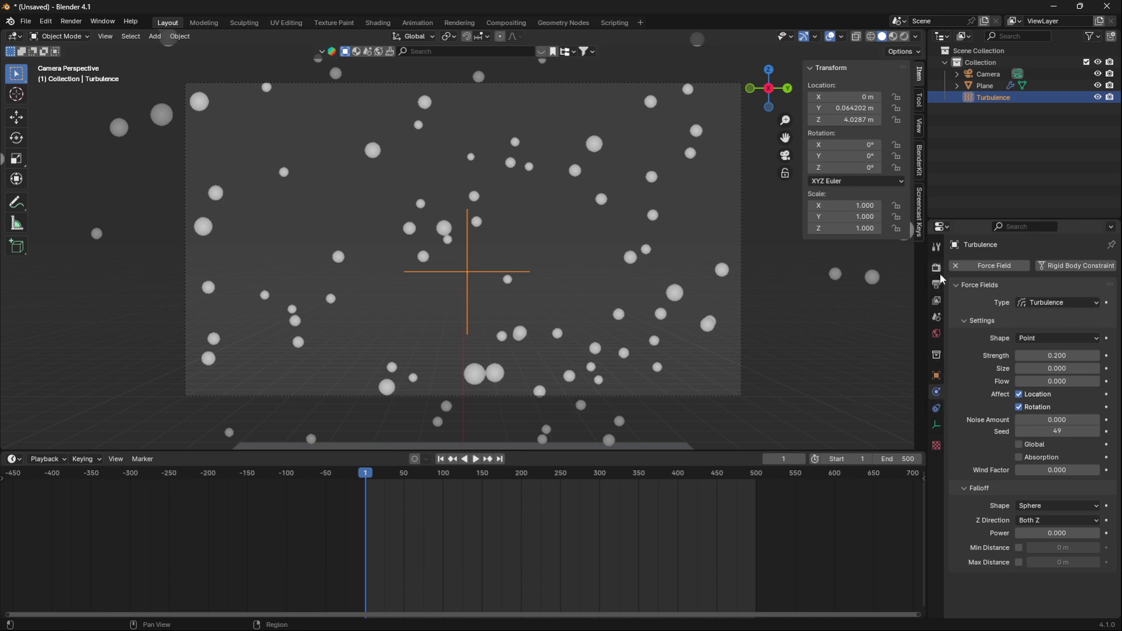
- Lower the Plane's first particle system, ParticleSystem, from 250 to 249 particles
left_click(987, 85)
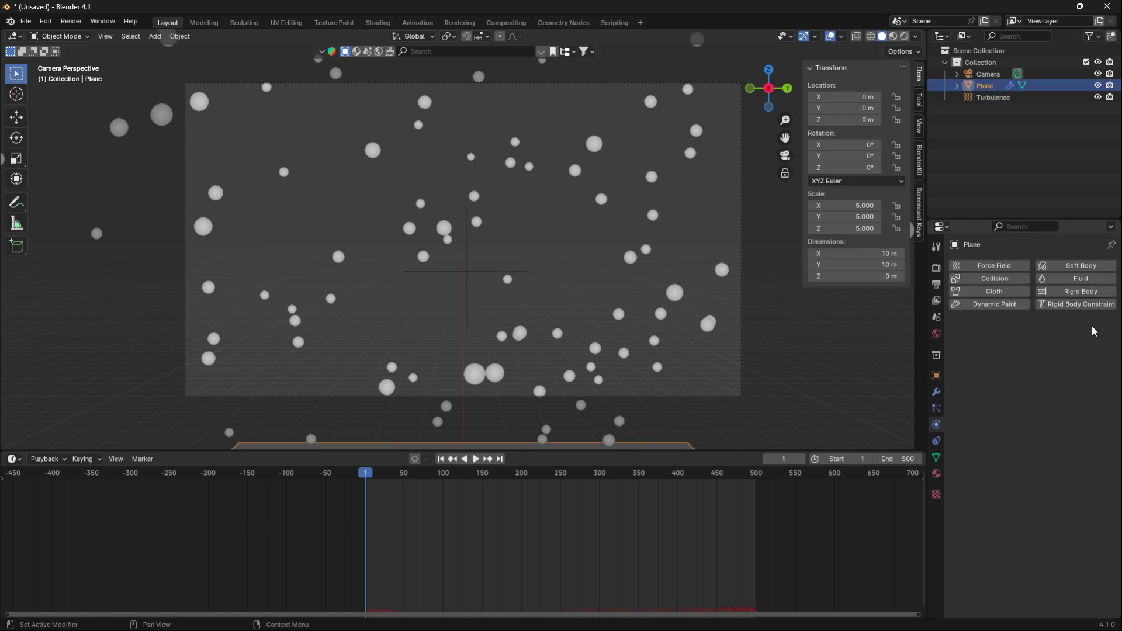
left_click(936, 412)
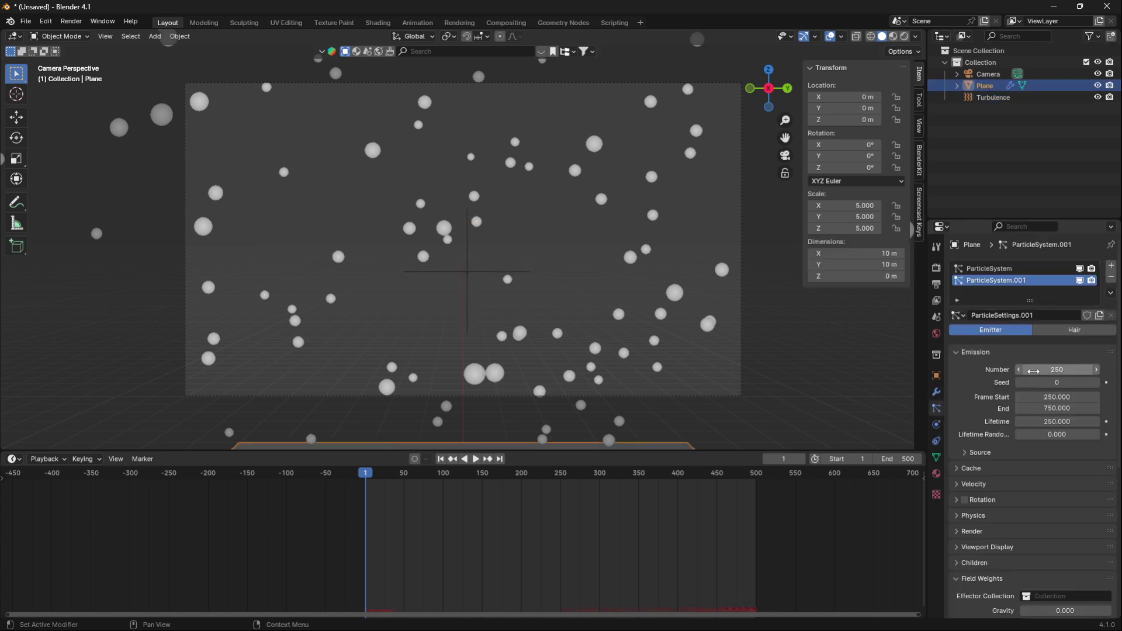
left_click(996, 270)
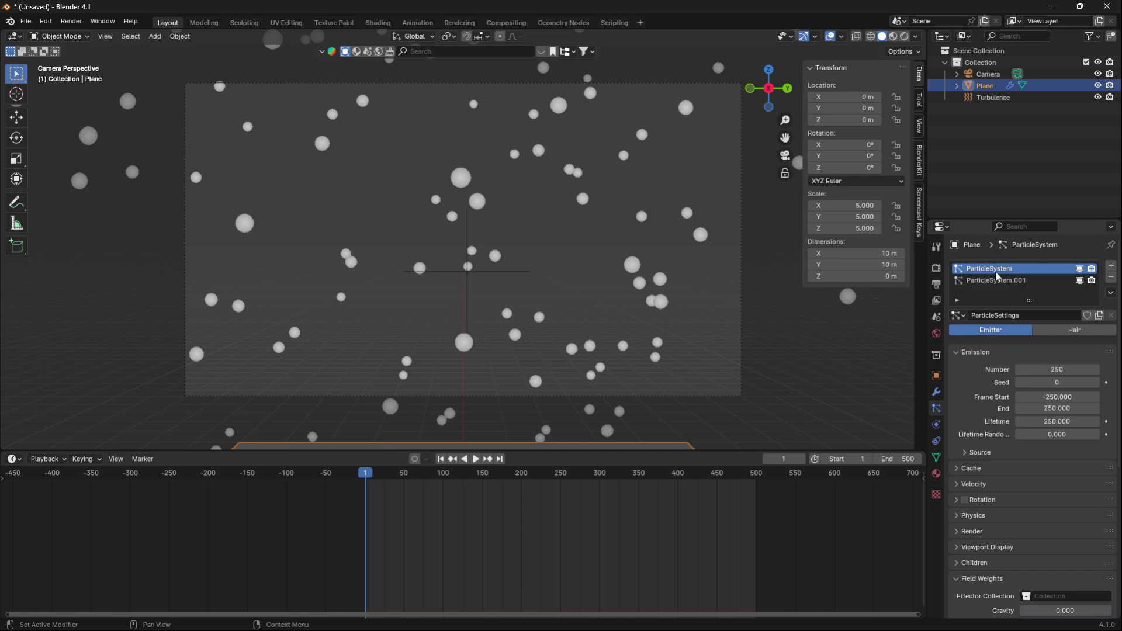
left_click(1020, 370)
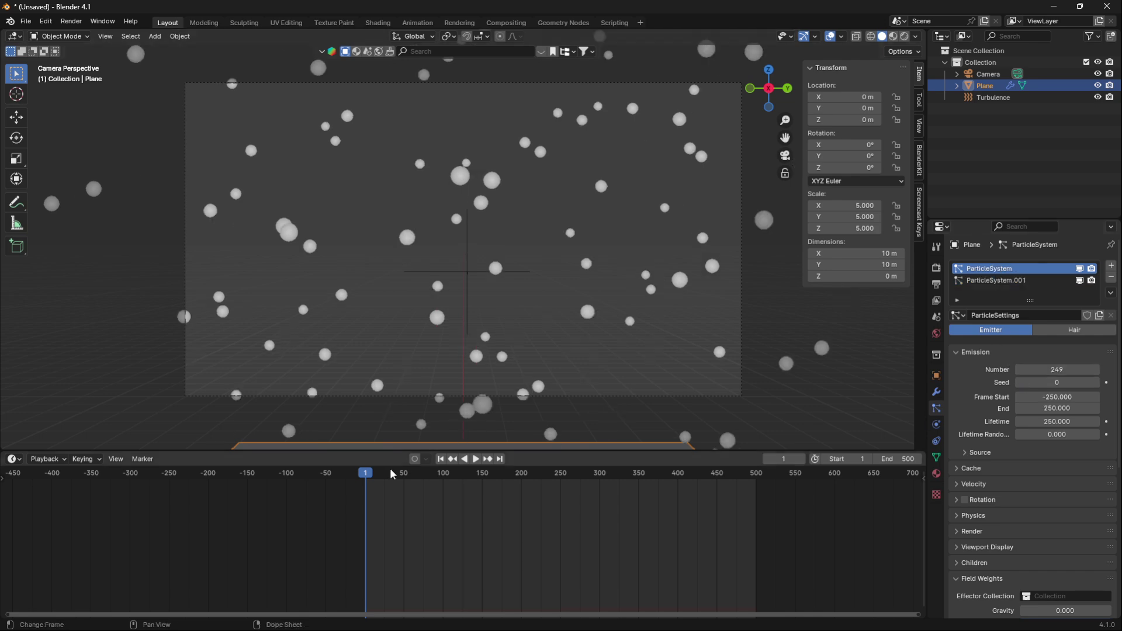
- Play and scrub toward the loop's end near frame 480, then return to frame 1
left_click_drag(390, 471, 741, 479)
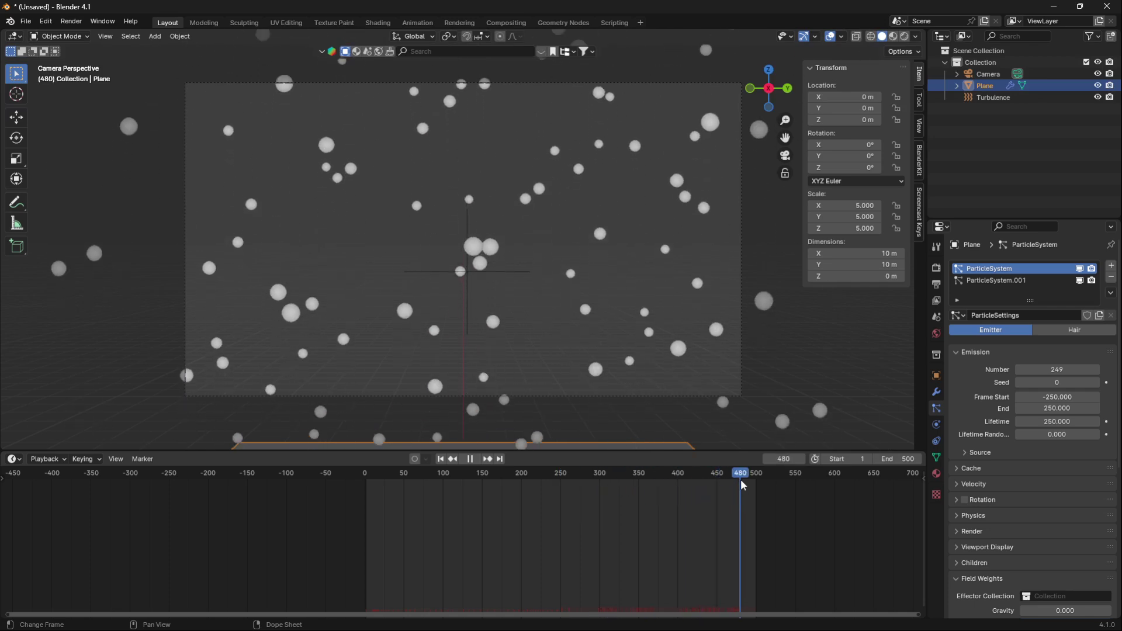
key("space")
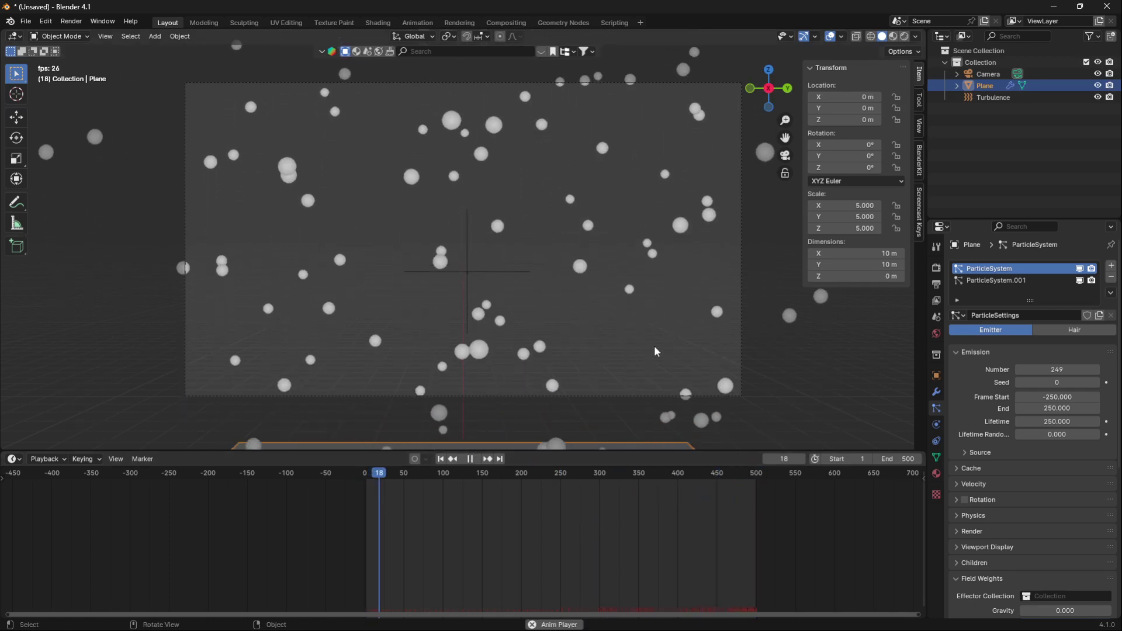
left_click_drag(385, 473, 741, 491)
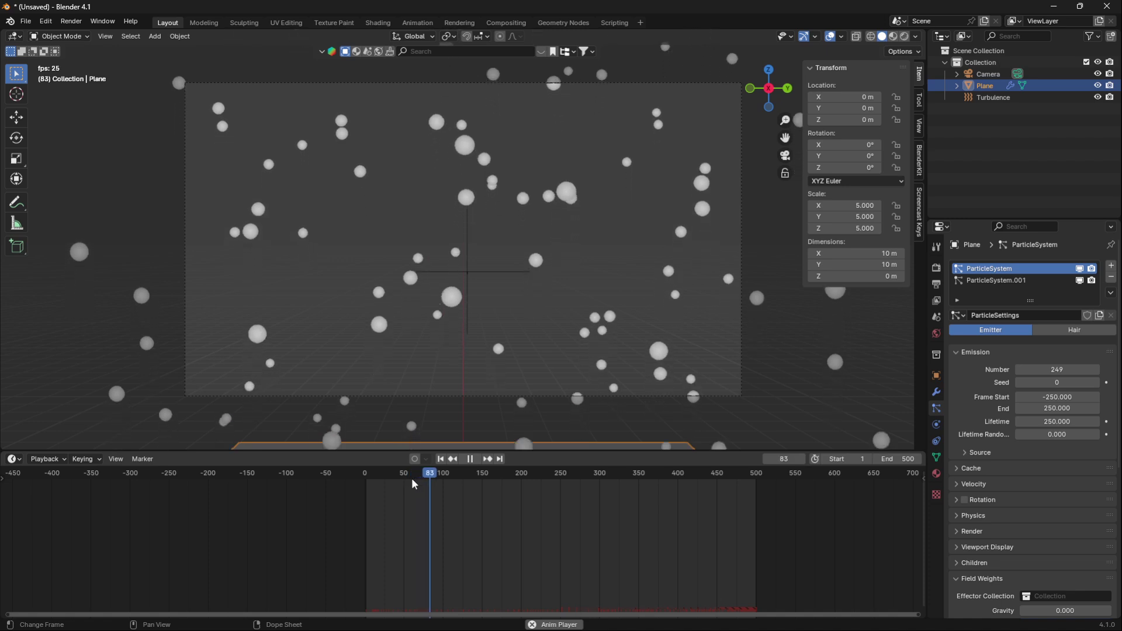
left_click_drag(438, 483, 727, 494)
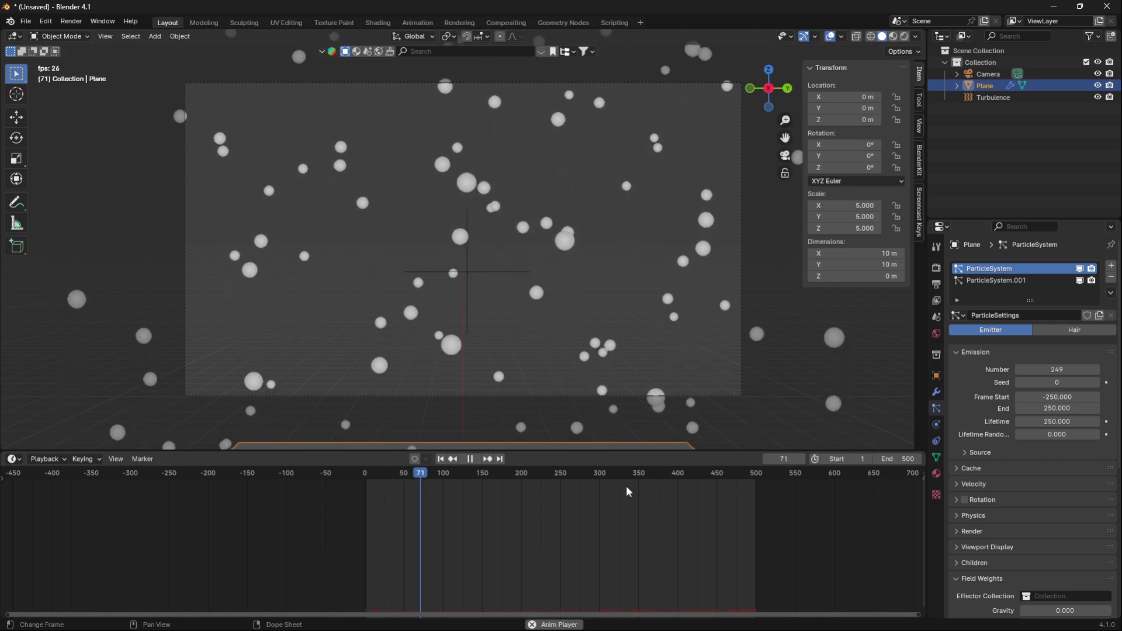
key("space")
key("shift+Left")
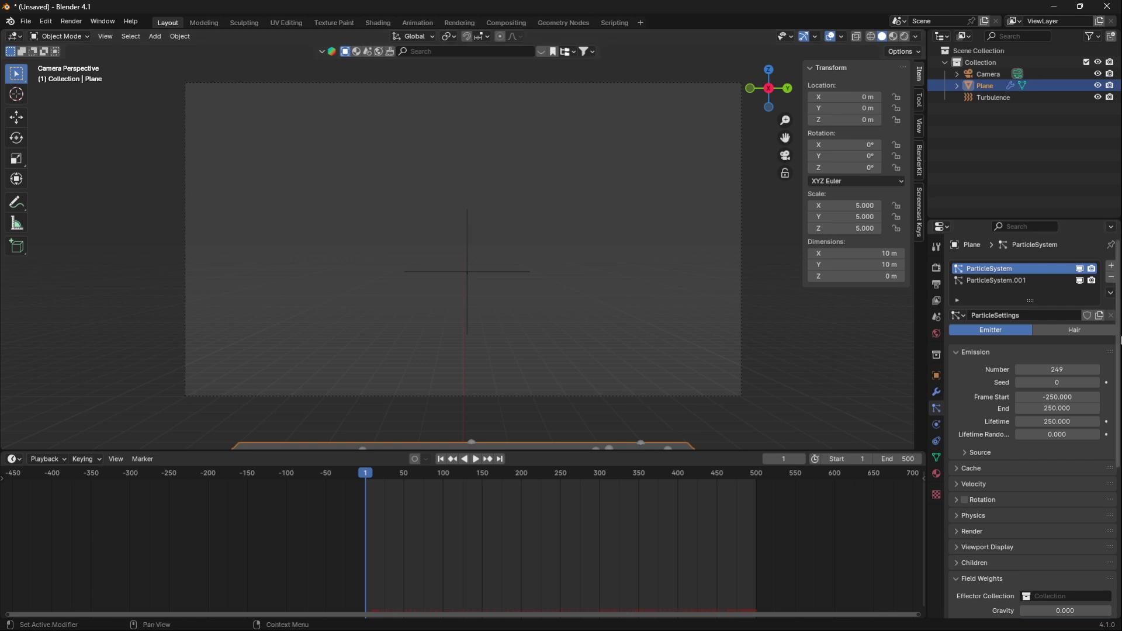
- Enable Self Effect with an Effector Amount of 10 in the particle Force Field Settings, then play ahead
left_click_drag(1121, 337, 1121, 506)
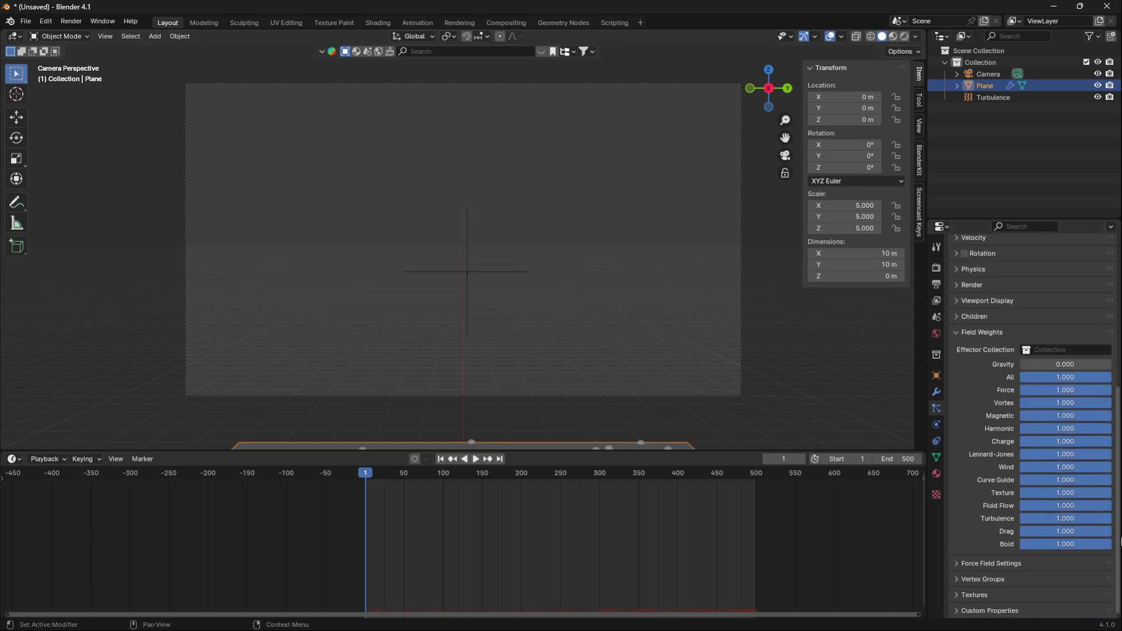
left_click(952, 562)
scroll(1010, 562, "down", 2)
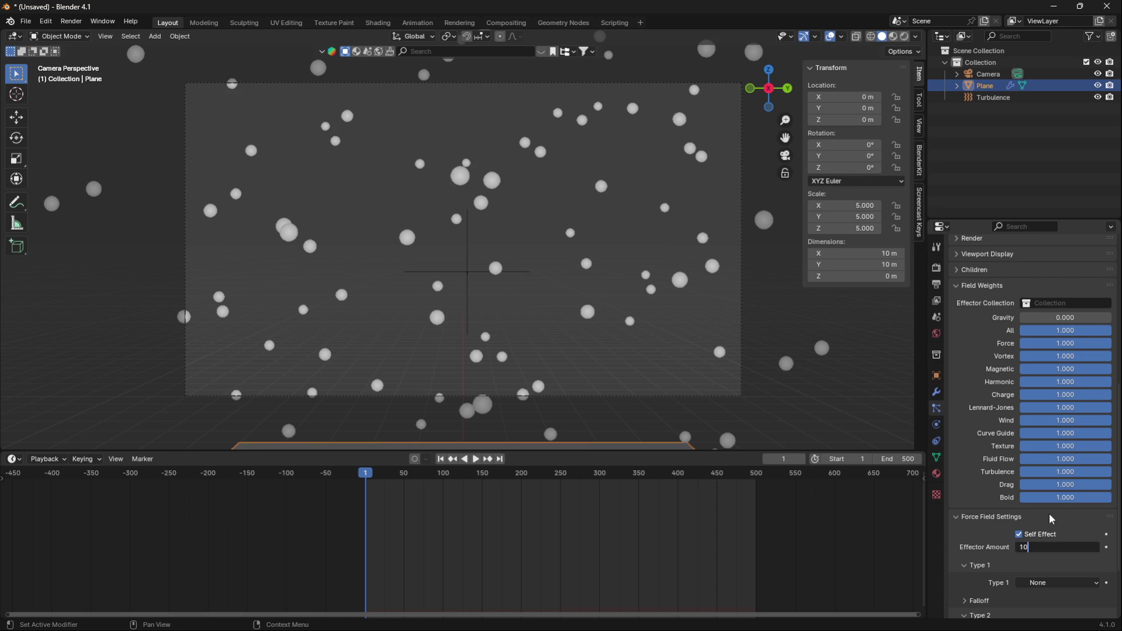
left_click_drag(1119, 559, 1120, 368)
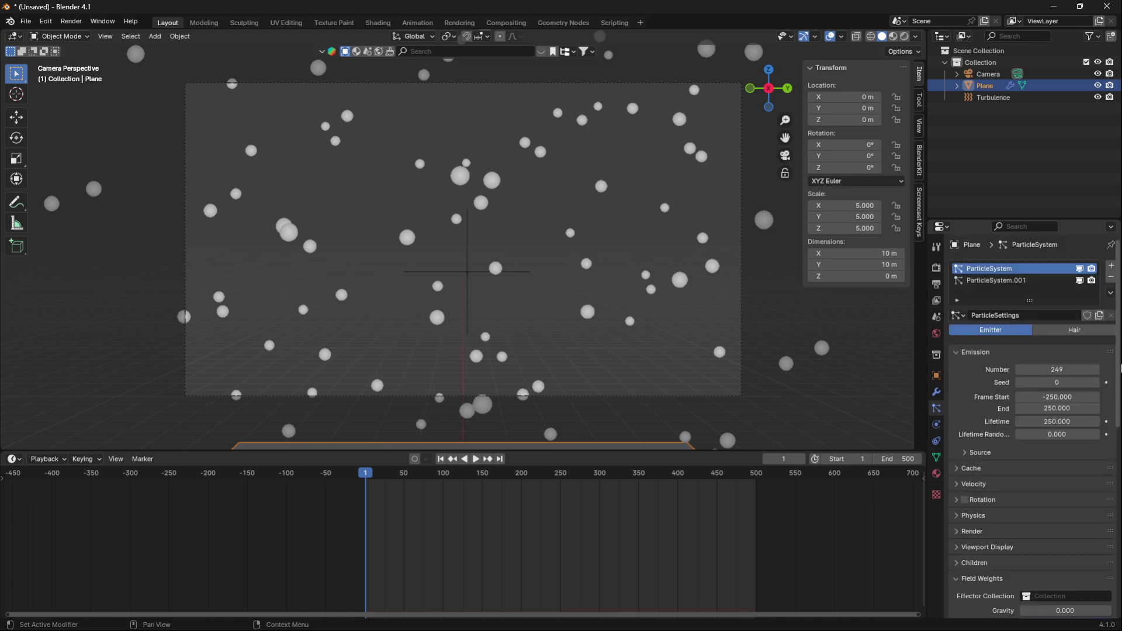
left_click_drag(1120, 301, 1120, 539)
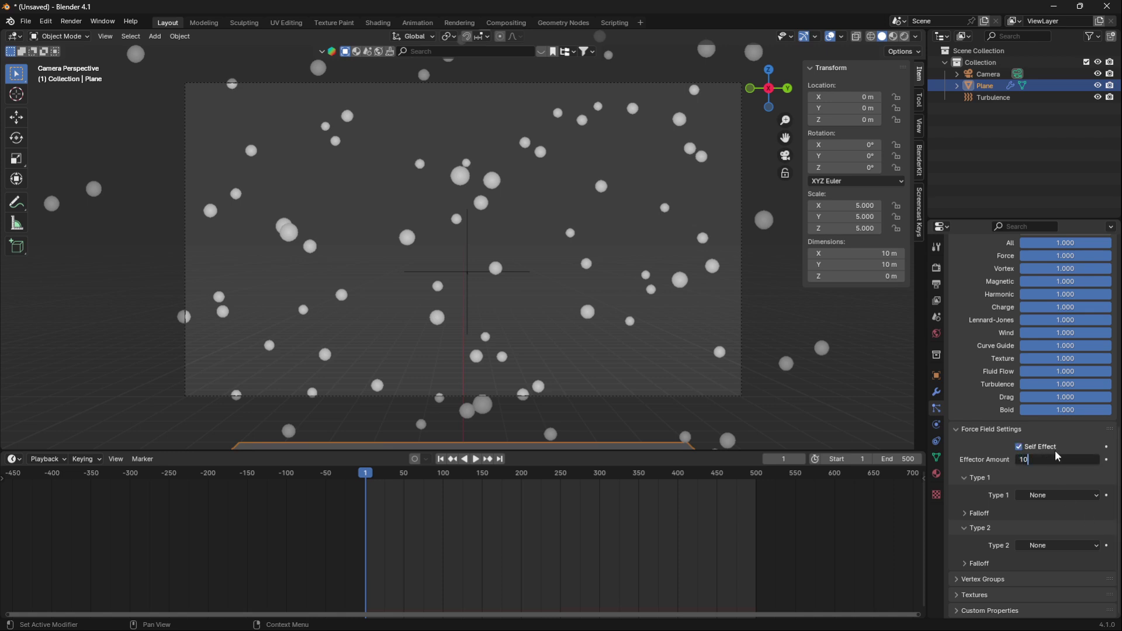
key("space")
left_click_drag(413, 479, 730, 499)
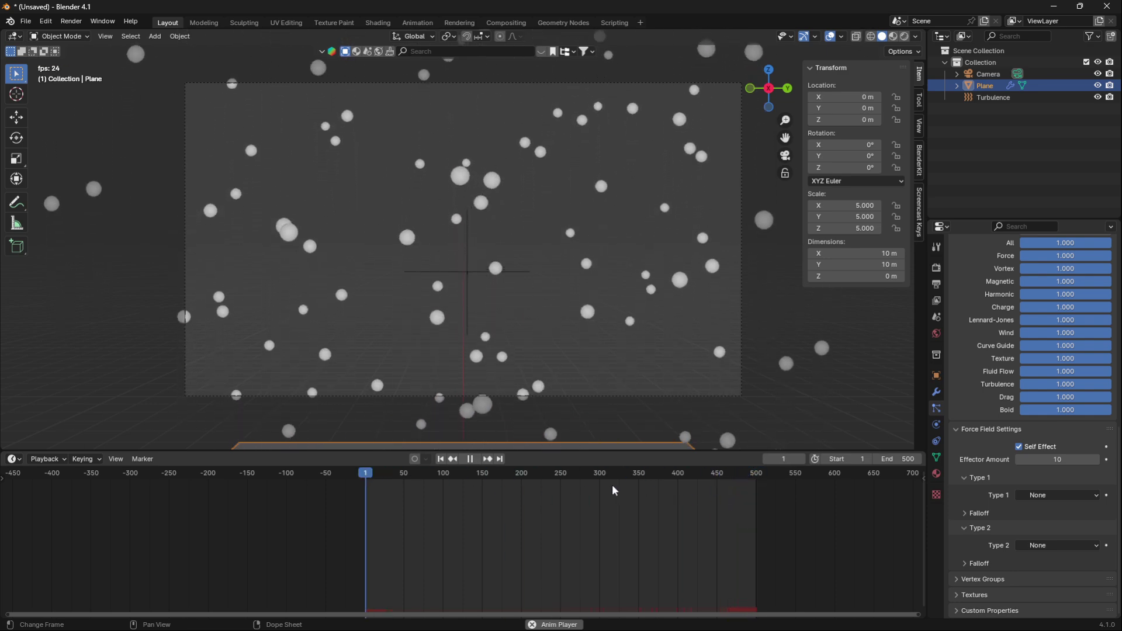
- Hide the transform sidebar while scrubbing the self-affecting particles to around frame 420
left_click_drag(611, 485, 728, 452)
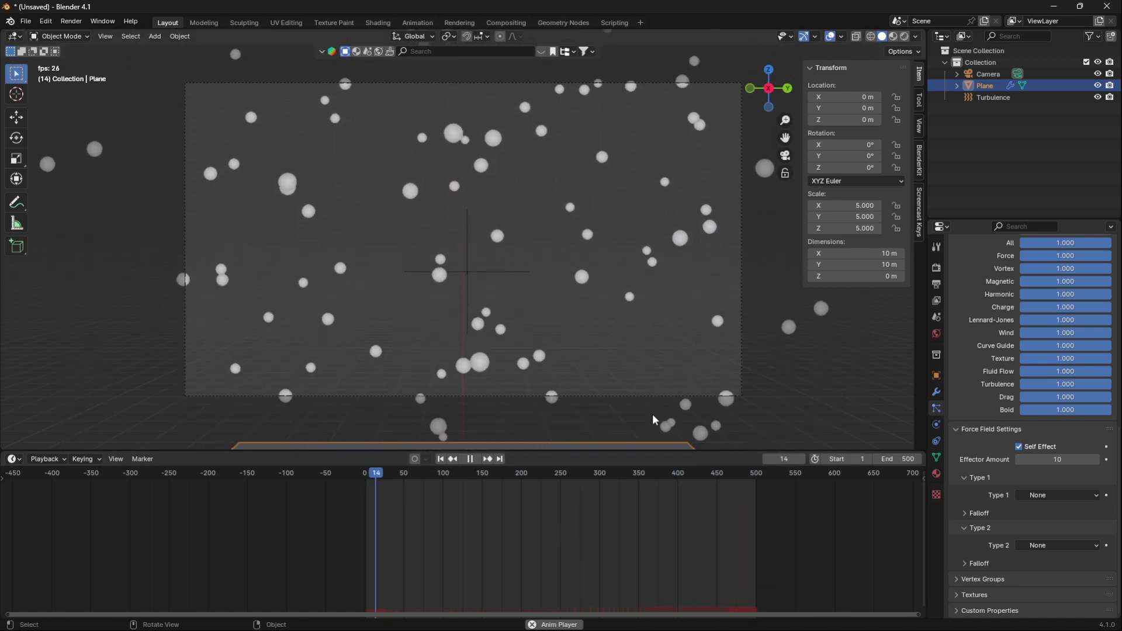
scroll(560, 357, "up", 1)
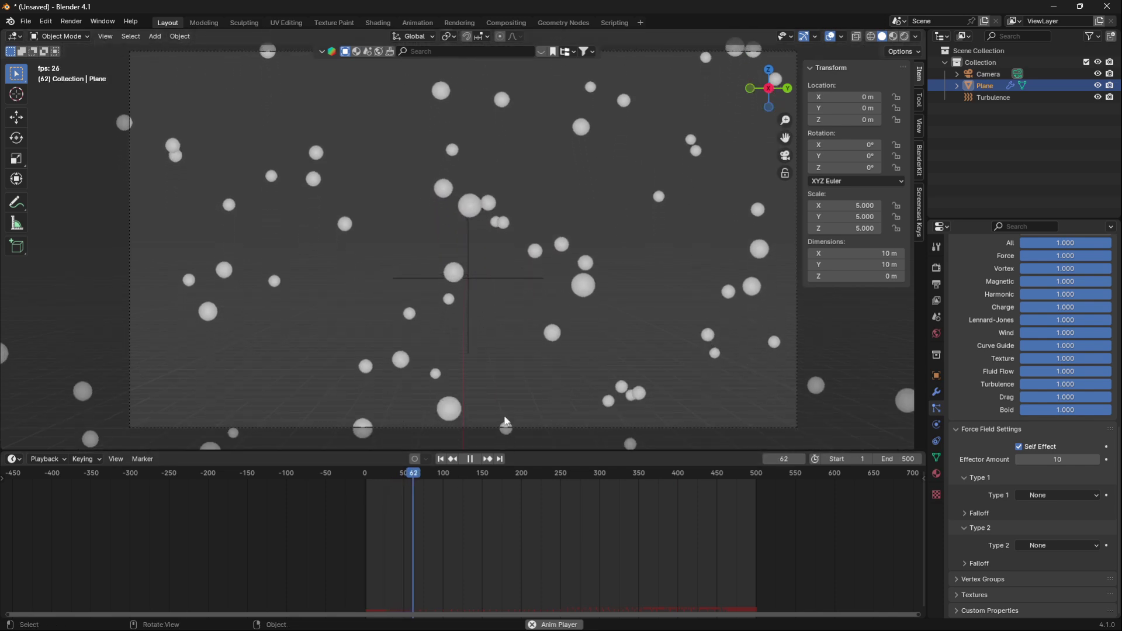
key("n")
left_click_drag(450, 472, 693, 473)
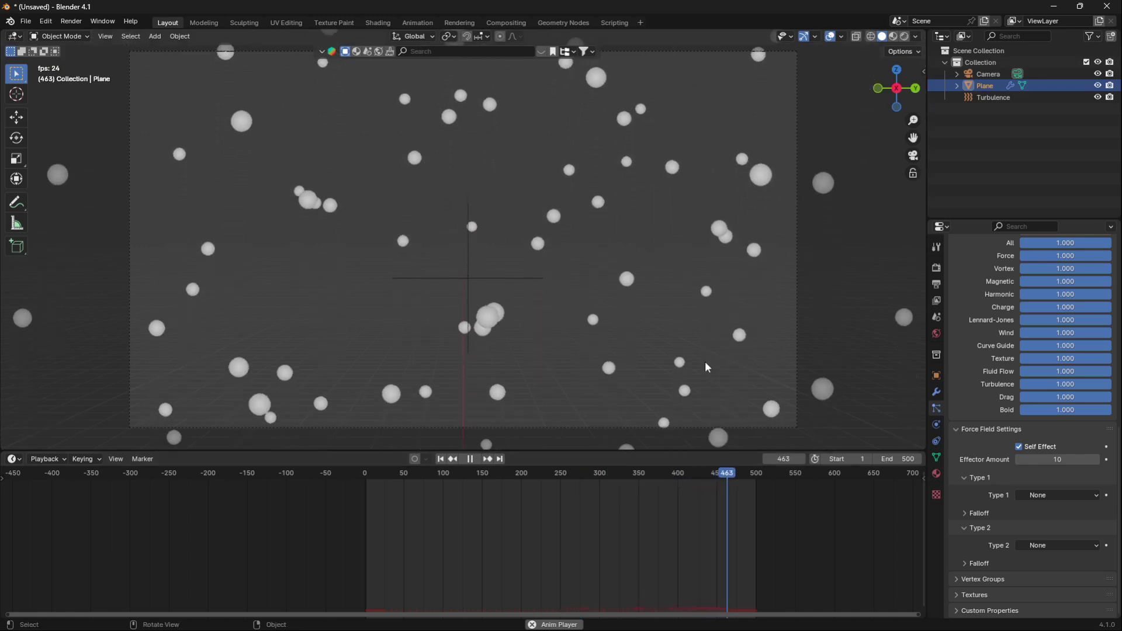